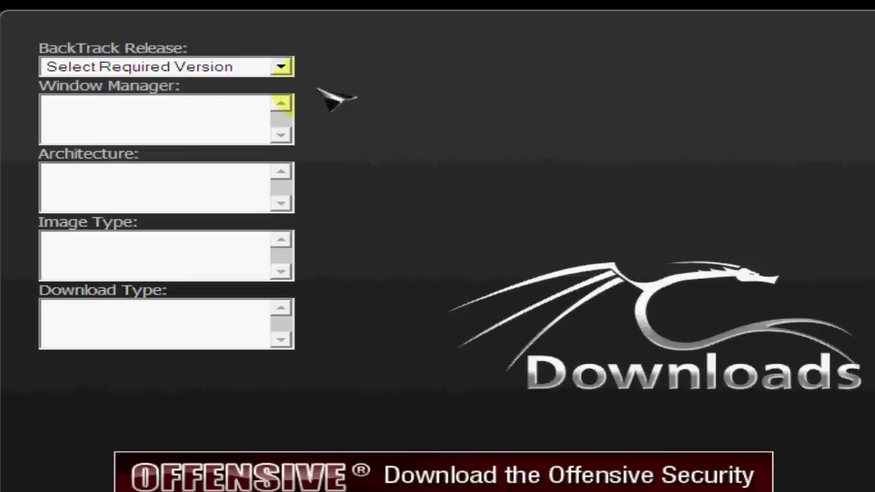
Choose BackTrack 5 R3 as the BackTrack release to download.
left_click(282, 67)
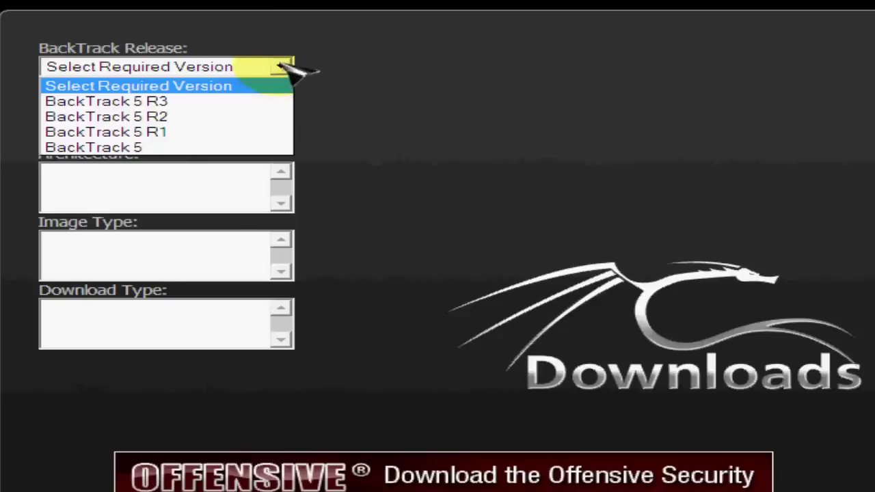
left_click(280, 63)
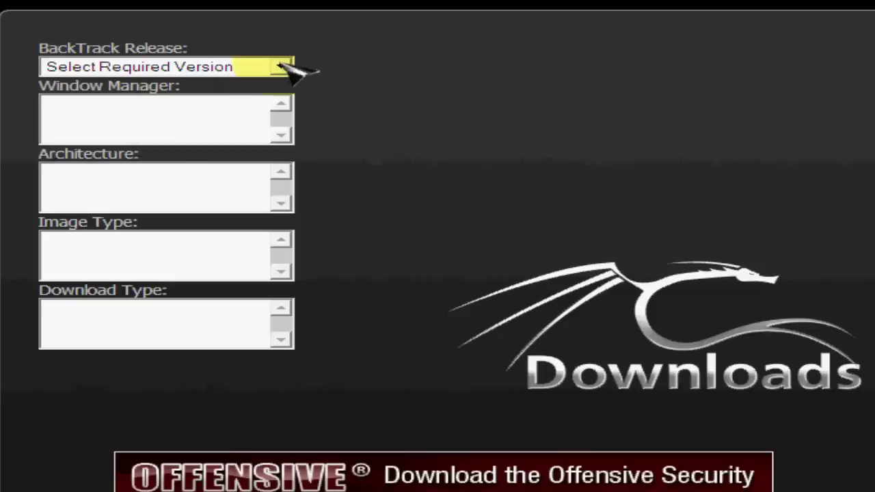
left_click(280, 63)
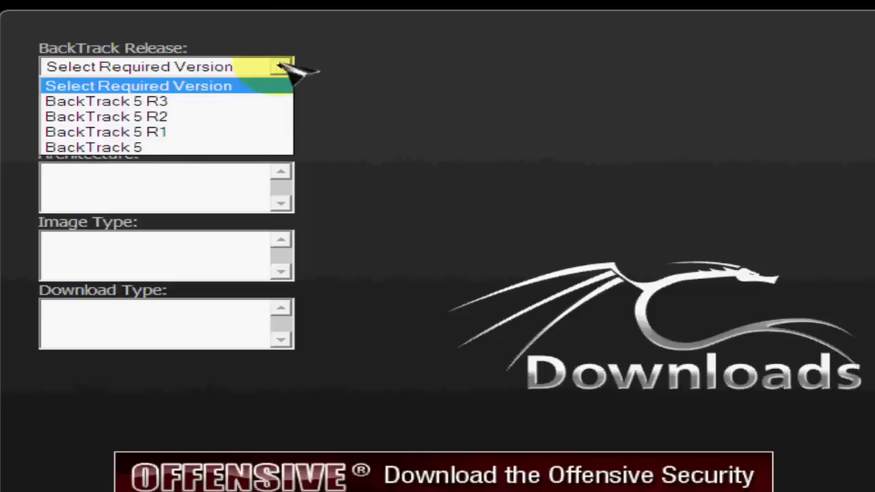
left_click(281, 65)
left_click(280, 65)
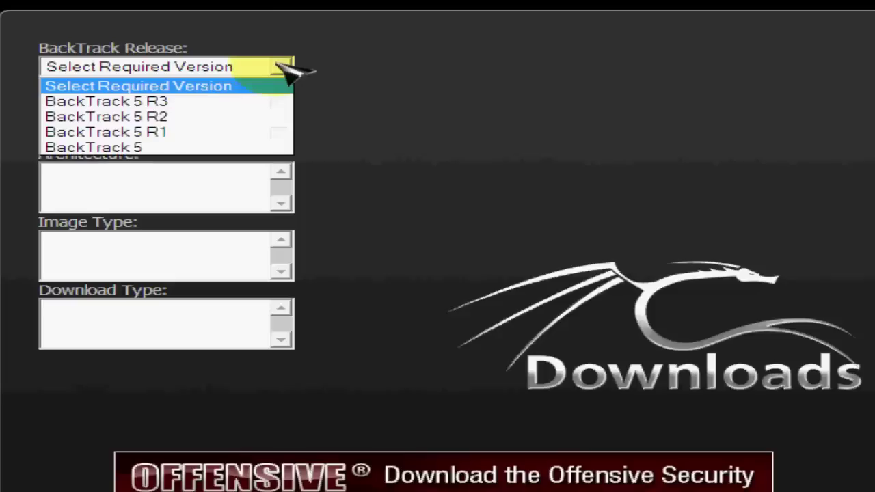
left_click(158, 102)
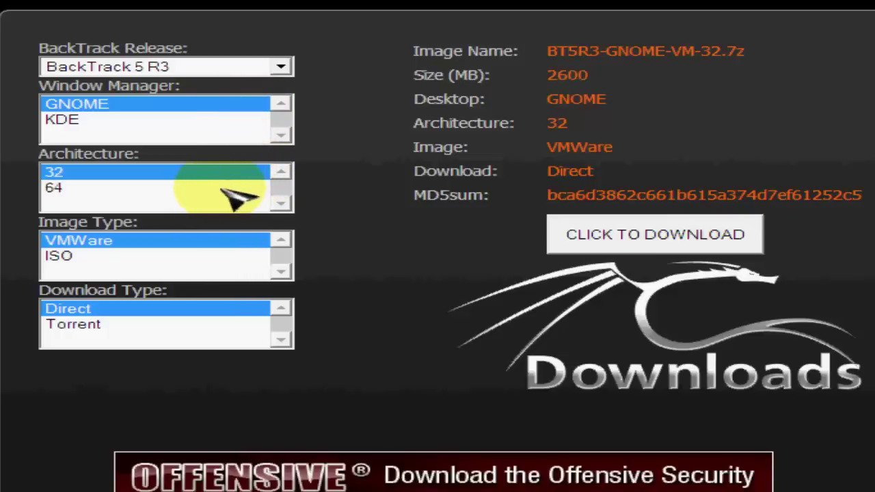
Set the BackTrack image type to ISO and the download type to Direct.
left_click(210, 257)
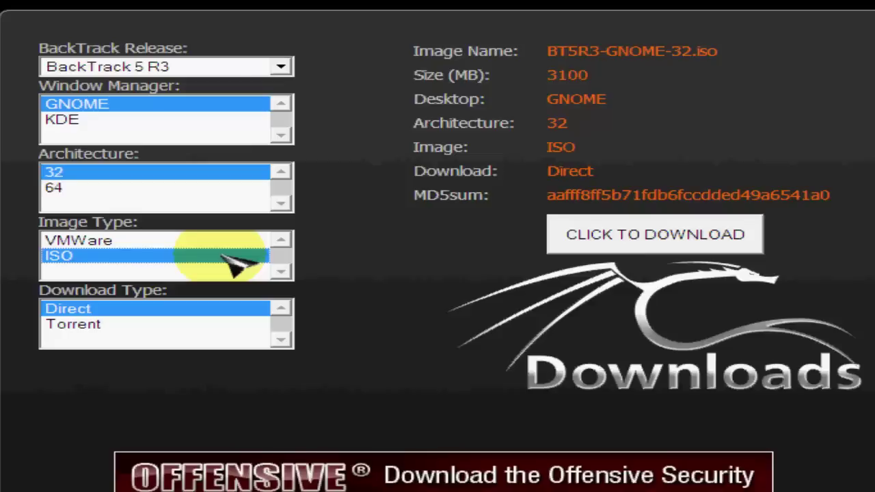
key("Tab")
left_click(186, 325)
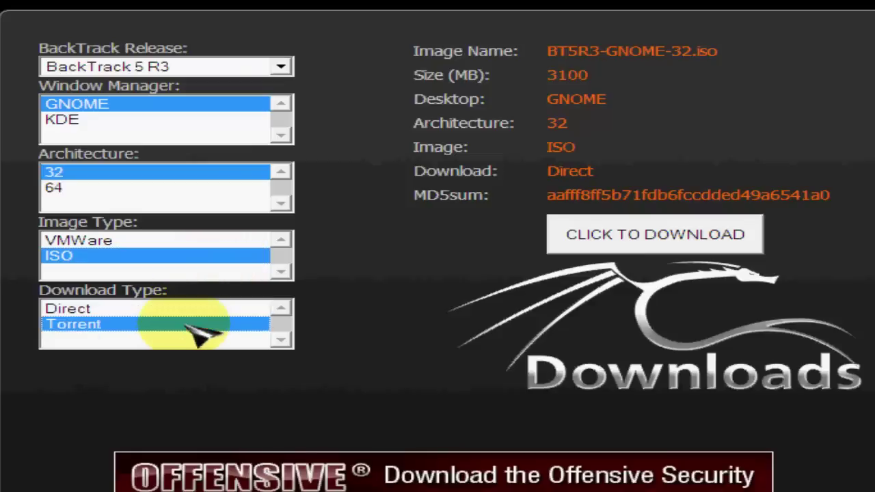
left_click(190, 309)
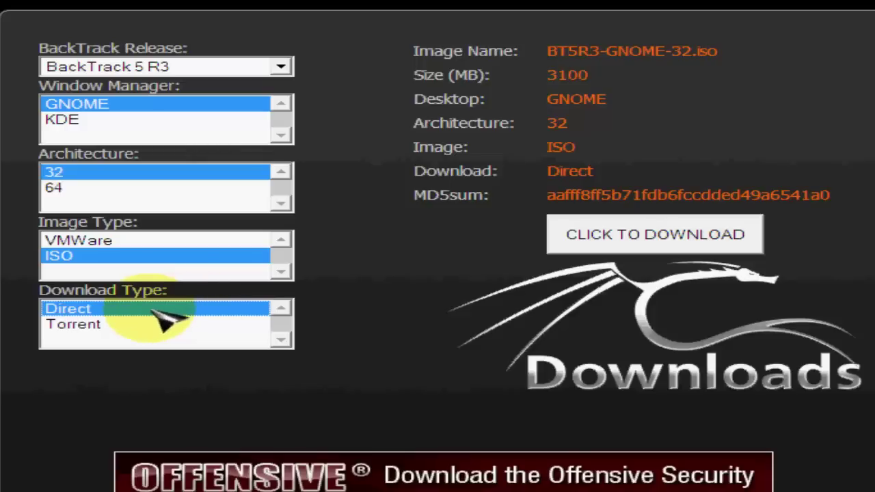
Request the configured BackTrack ISO, submit the info form blank, and start downloading BT5R3-GNOME-32.iso in the download manager.
left_click(654, 233)
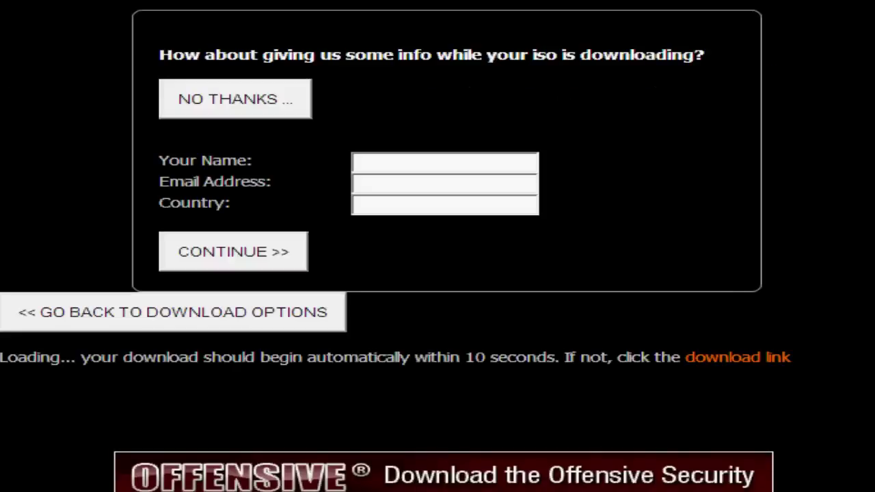
left_click(246, 251)
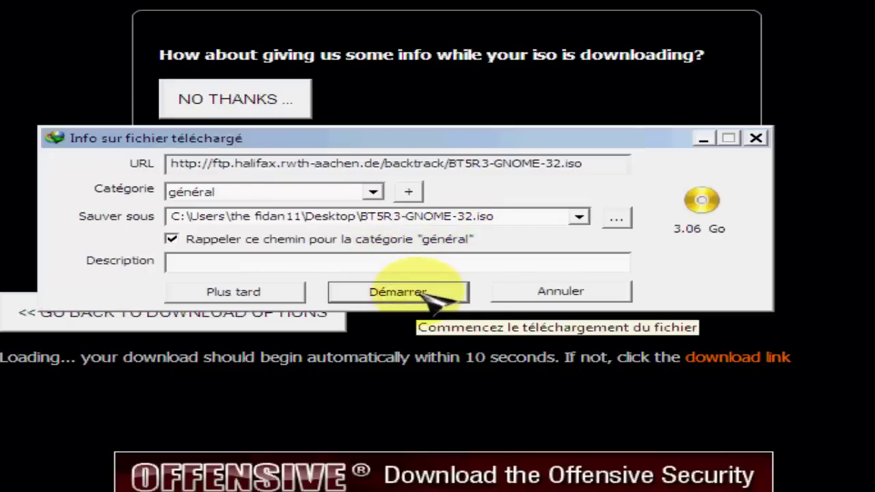
left_click(416, 294)
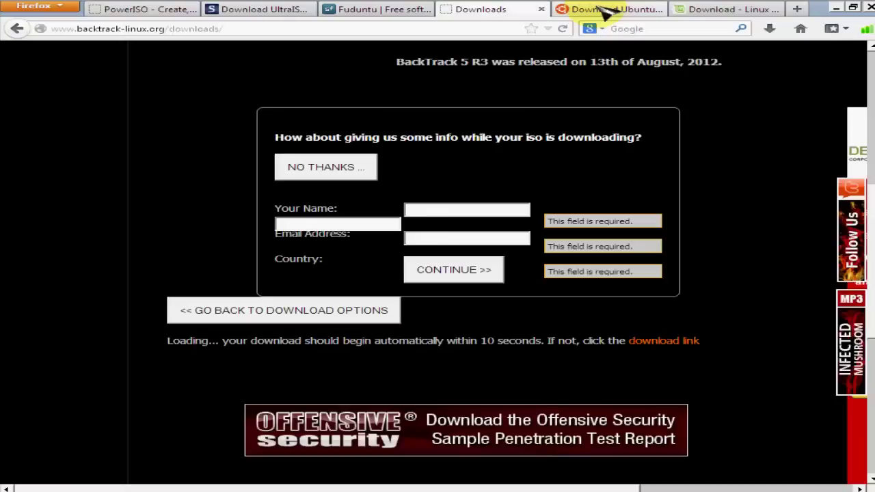
On the Ubuntu desktop download page, choose the 32-bit flavour and request Ubuntu 12.04 LTS.
left_click(605, 10)
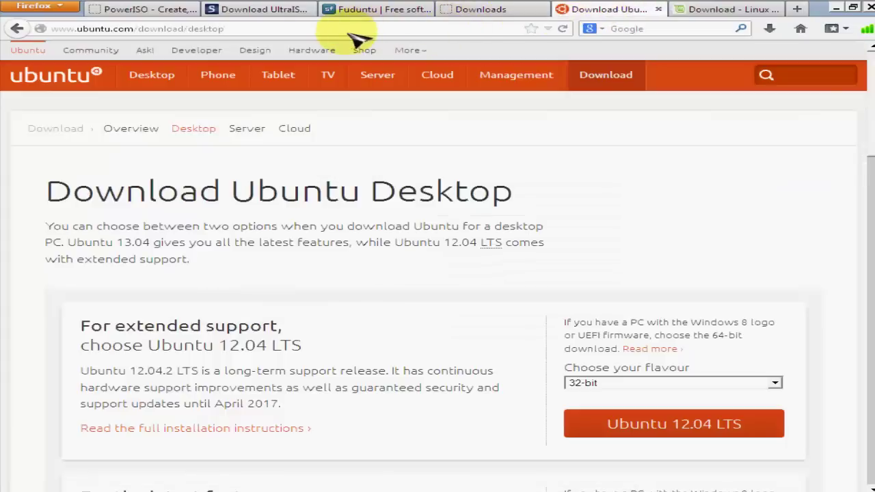
scroll(622, 150, "down", 2)
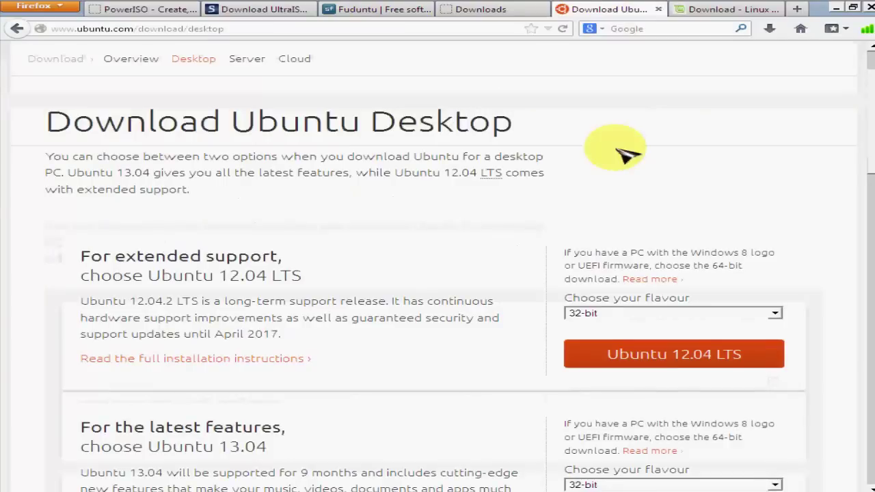
left_click(777, 311)
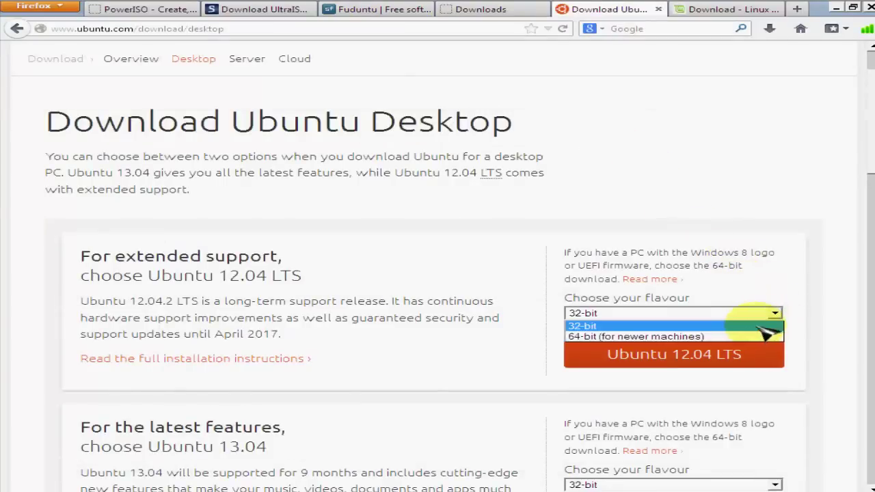
left_click(758, 327)
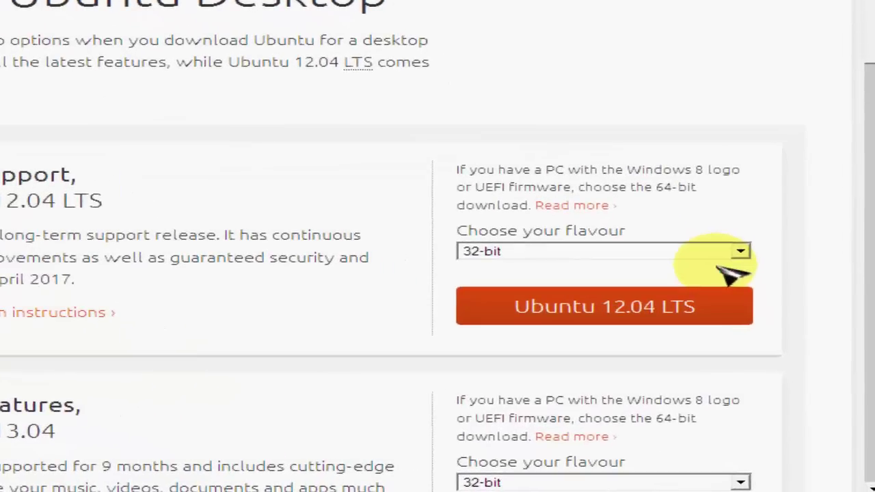
left_click(660, 311)
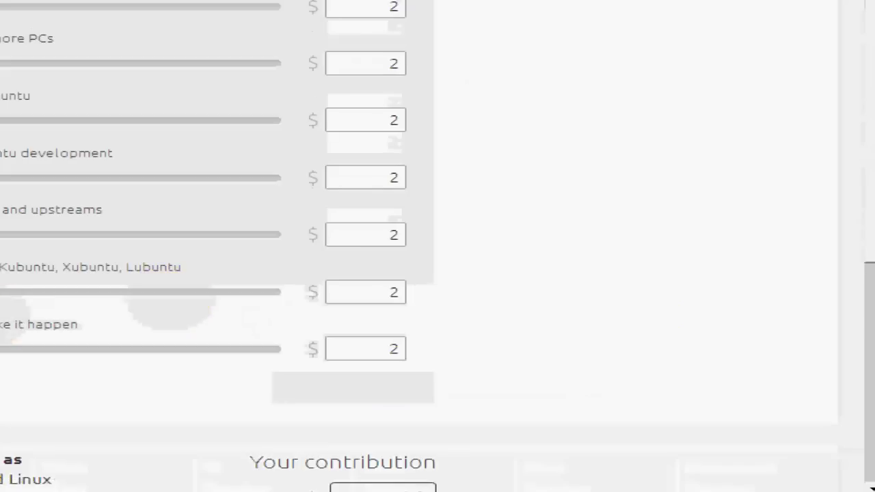
Skip the Ubuntu contribution to reach the download, and cancel the ubuntu-12.04.2-desktop-i386.iso file download.
scroll(182, 307, "down", 5)
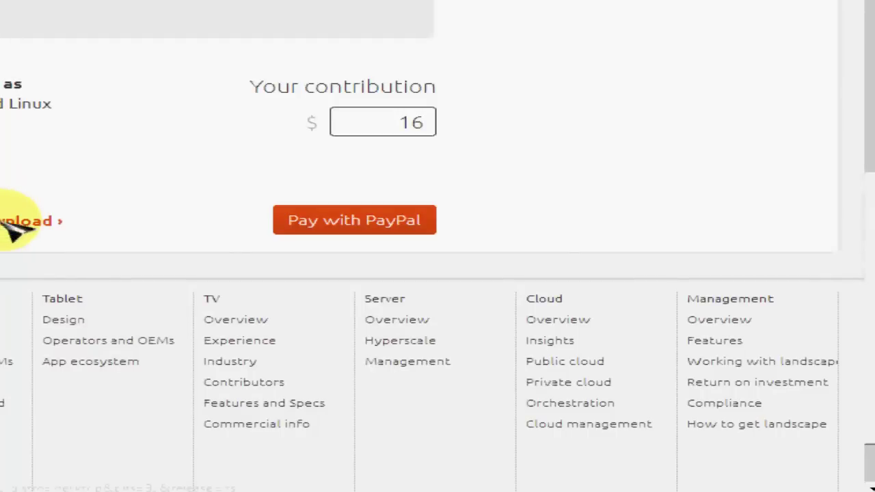
left_click(6, 221)
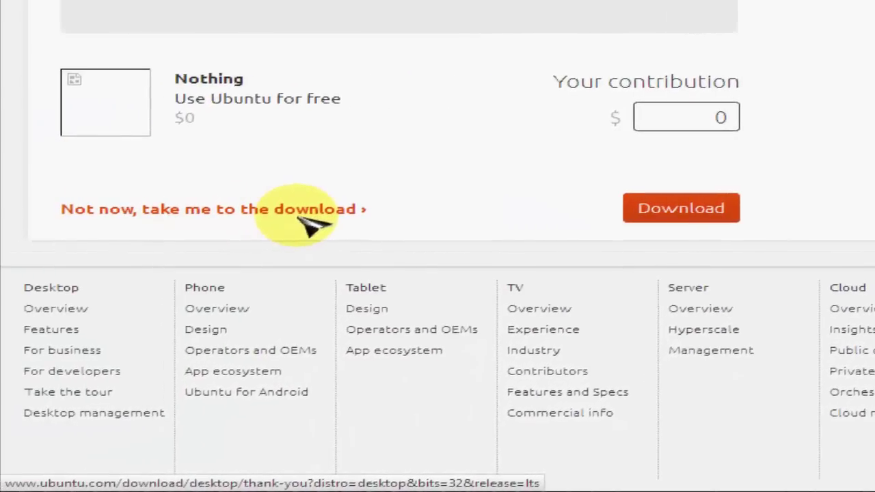
left_click(299, 213)
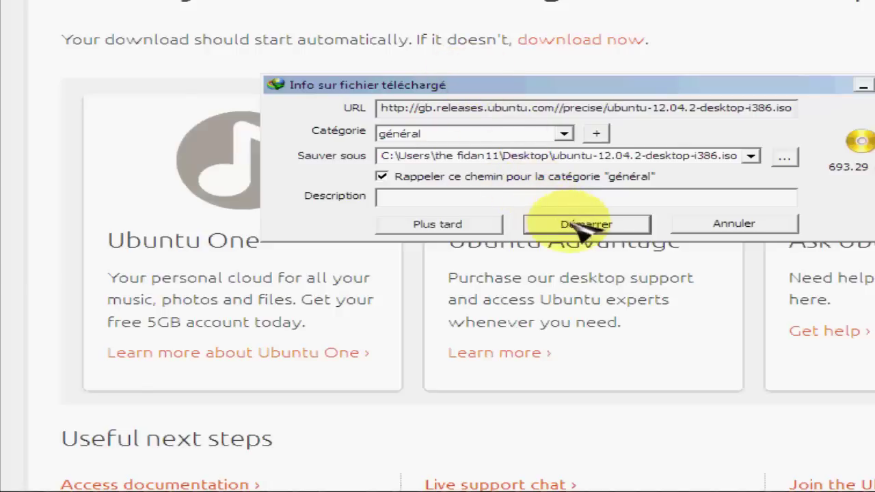
left_click(701, 225)
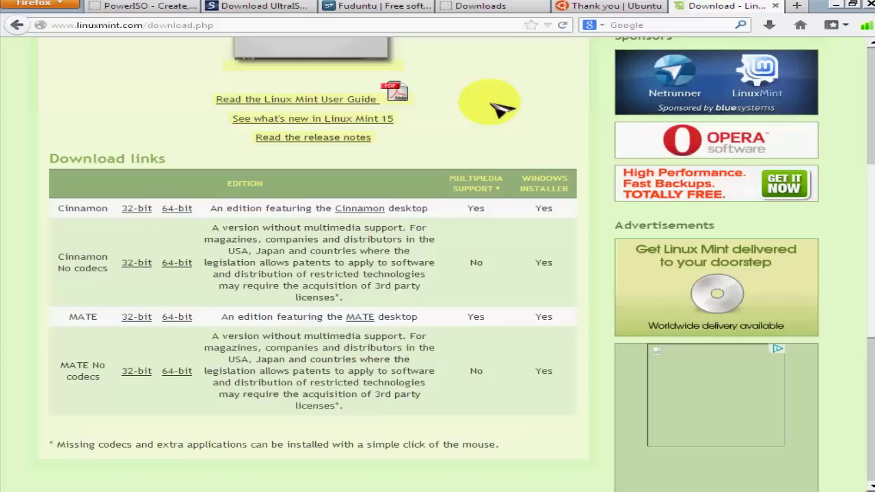
Request the 32-bit Cinnamon edition of Linux Mint 15 from the IS Pros Limited mirror, and cancel the file download.
scroll(502, 108, "up", 2)
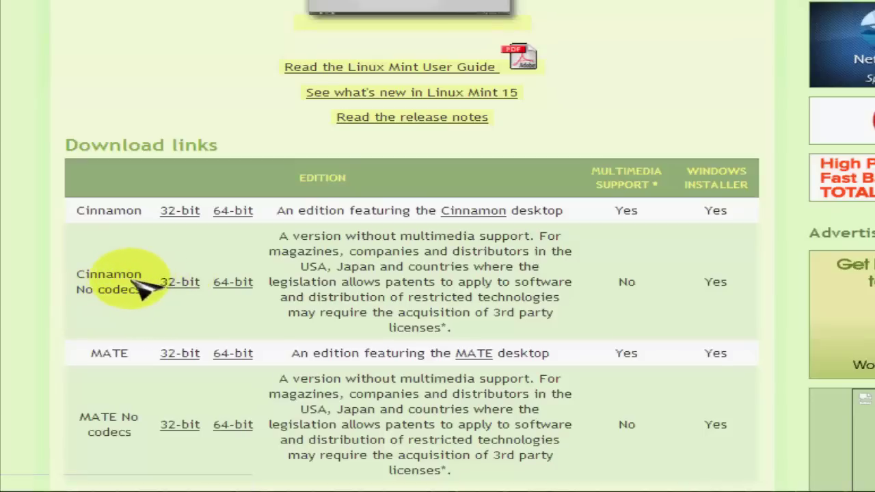
left_click_drag(145, 288, 106, 274)
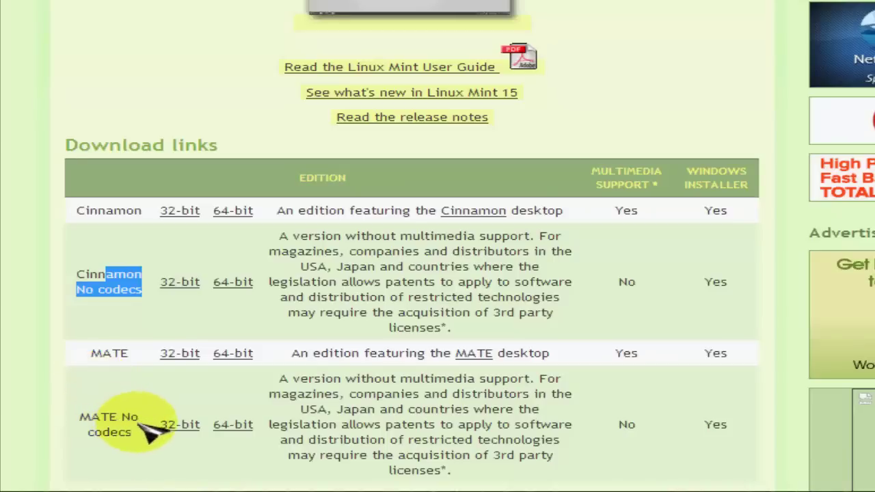
left_click_drag(141, 419, 76, 419)
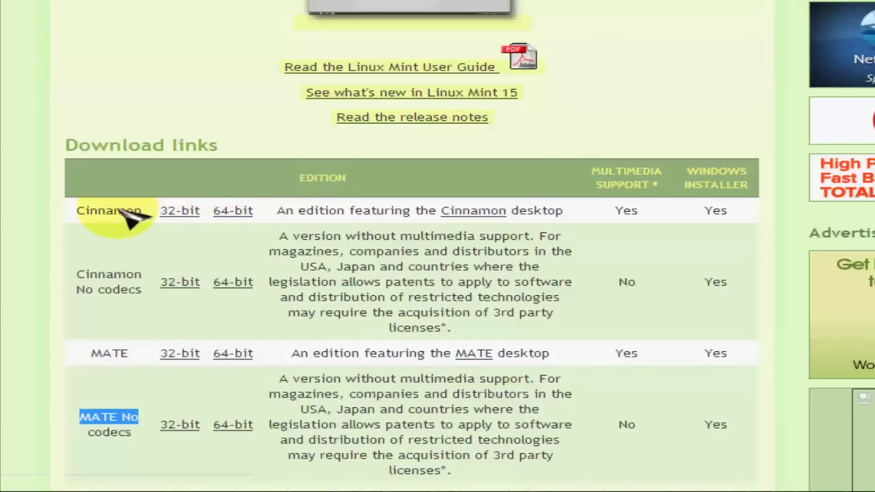
left_click(177, 212)
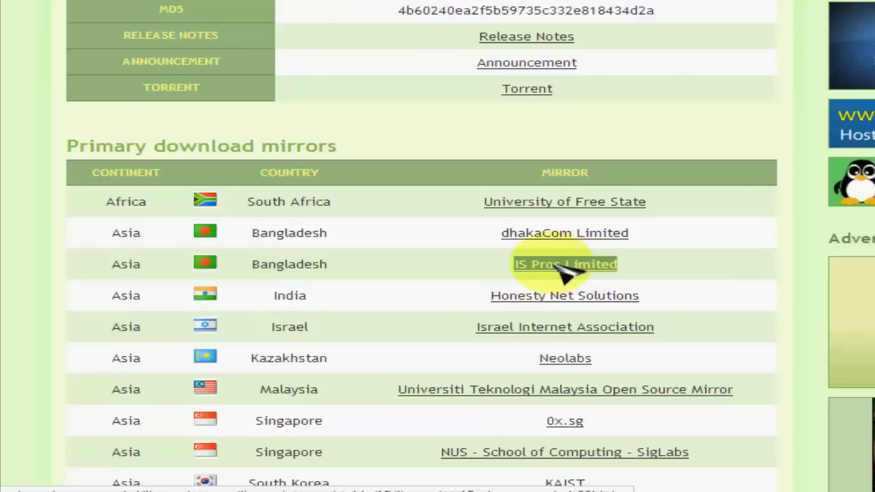
left_click(561, 266)
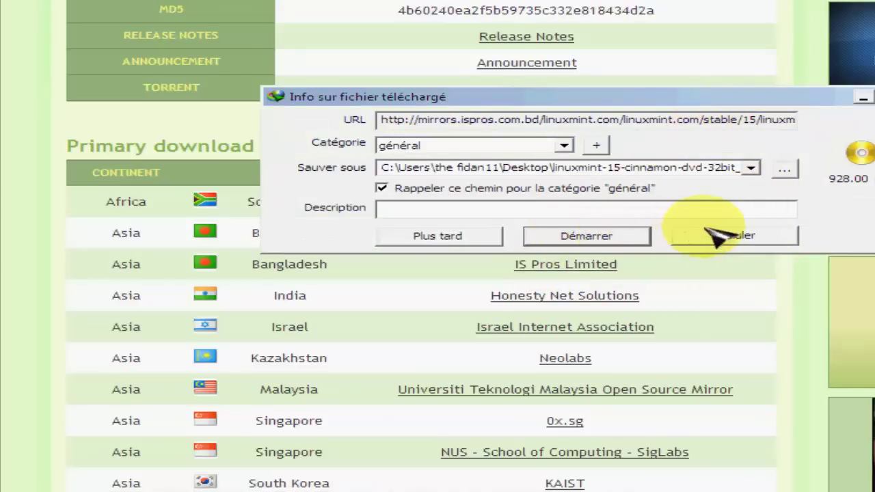
left_click(726, 240)
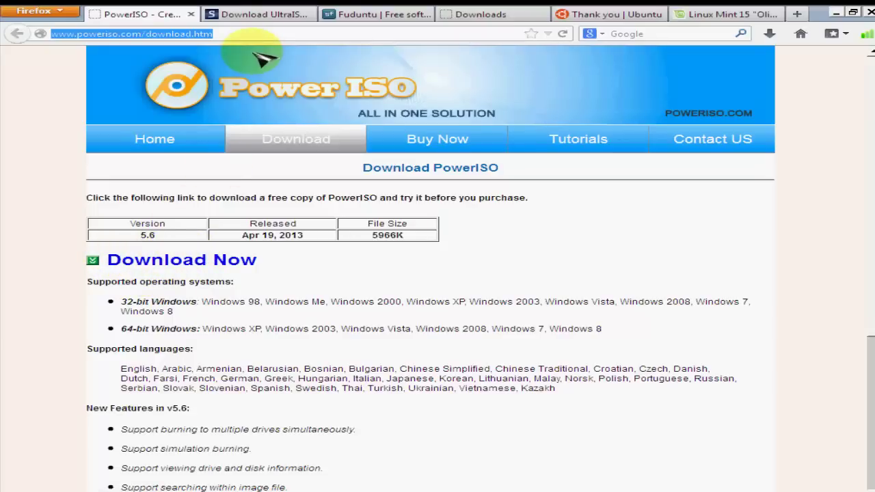
Look at the UltraISO download page, and open the linuxmint-15-cinnamon-dvd-32bit image from the desktop in PowerISO.
left_click(272, 15)
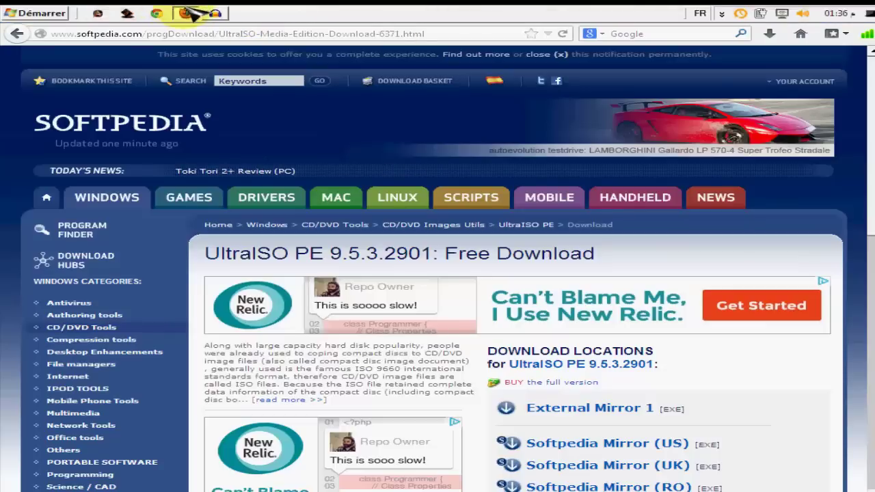
left_click(186, 13)
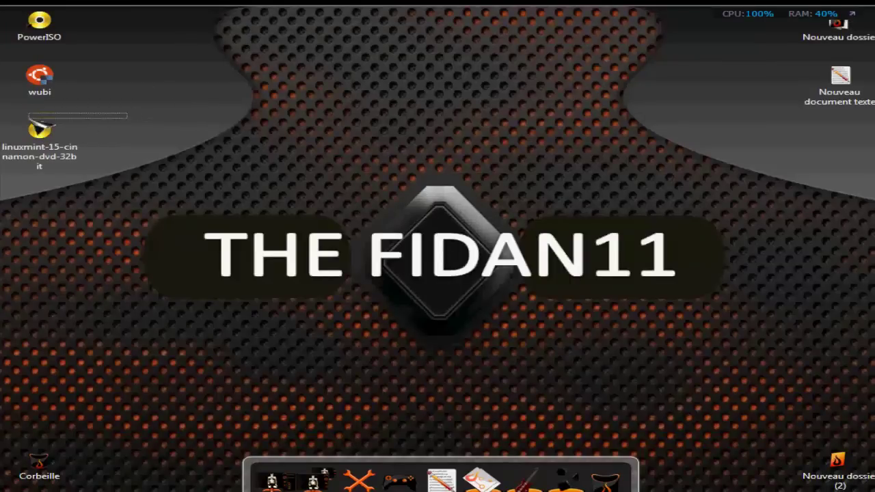
left_click(40, 152)
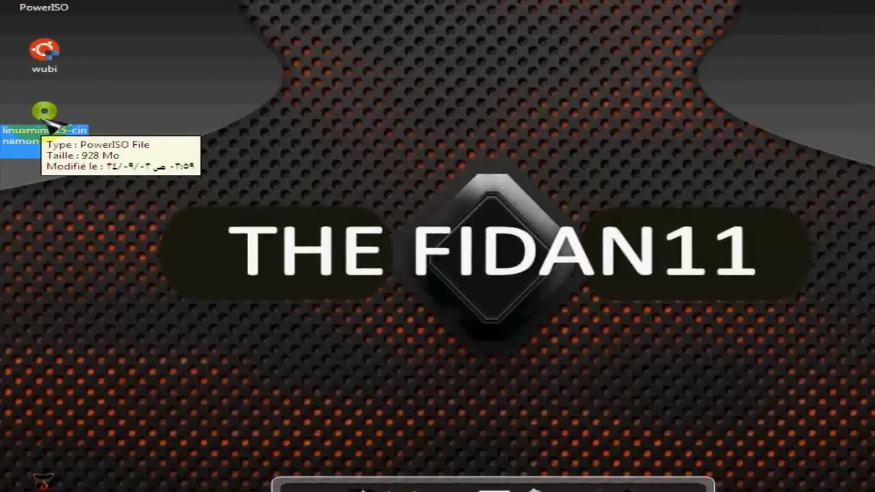
right_click(41, 137)
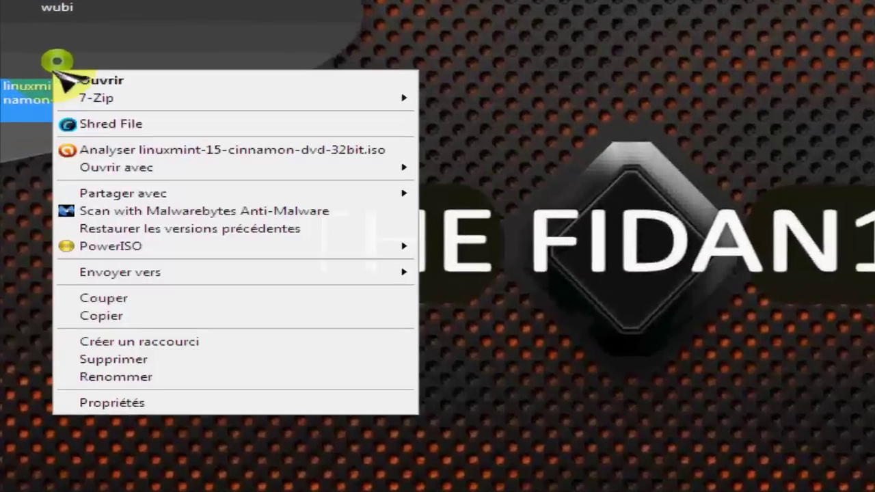
mouse_move(92, 170)
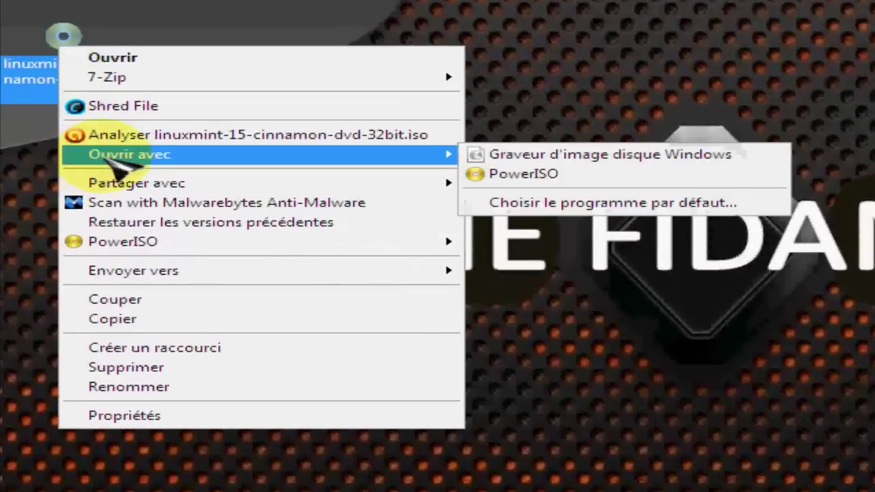
left_click(509, 175)
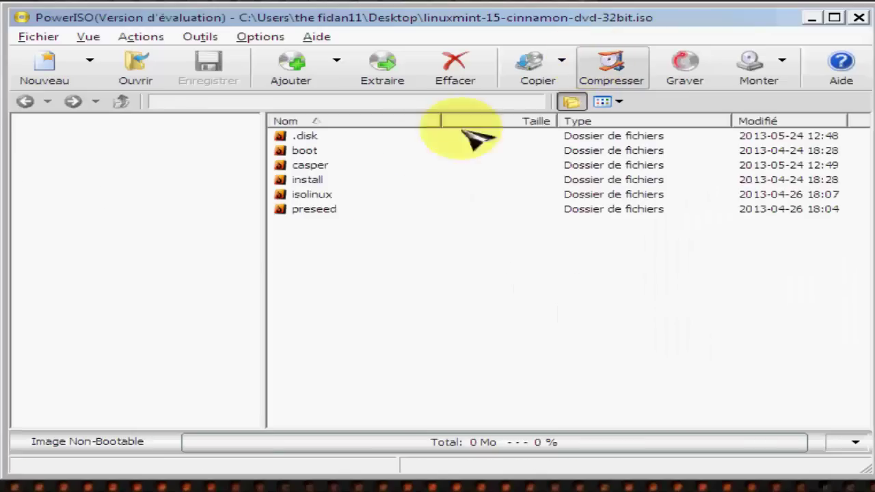
Extract mint4win.exe from the Linux Mint image to the desktop.
left_click(335, 268)
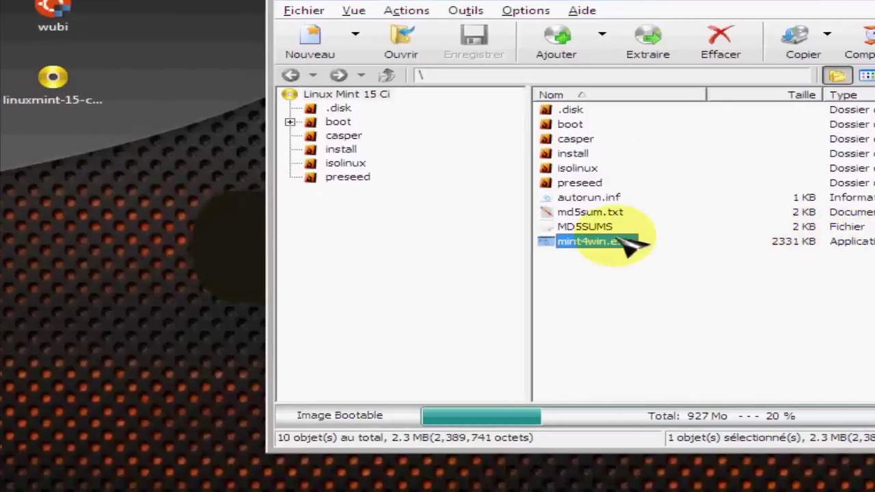
left_click_drag(429, 267, 88, 260)
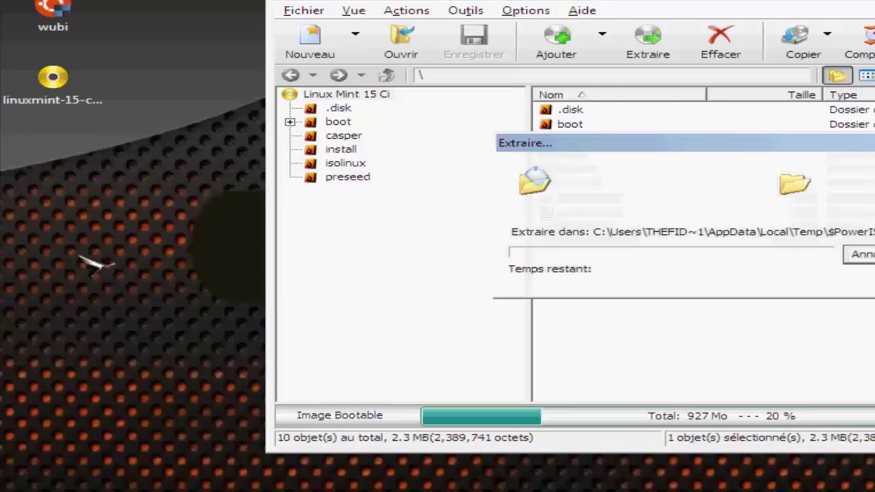
left_click(200, 213)
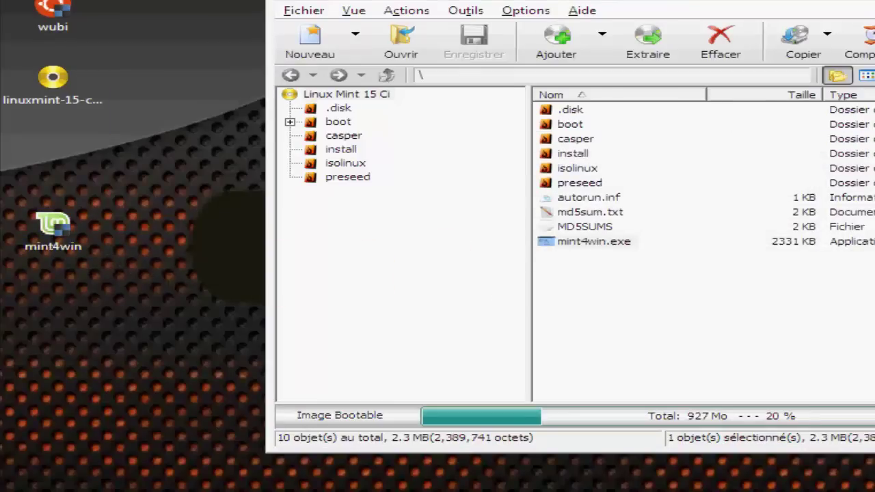
Close PowerISO and place the mint4win icon directly below the Linux Mint image on the desktop.
key("alt+F4")
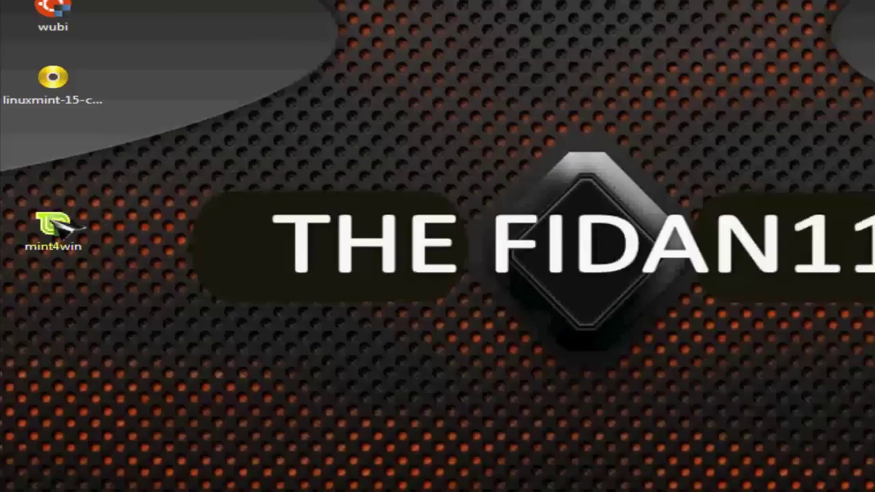
left_click_drag(57, 222, 63, 154)
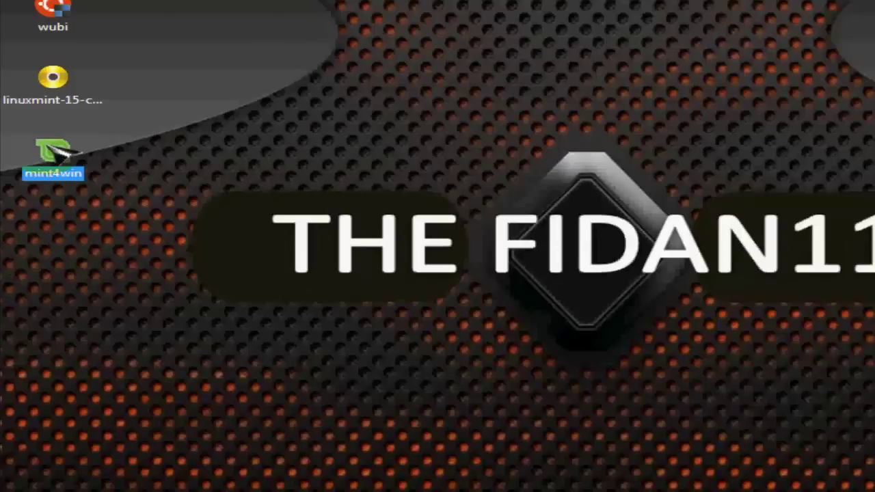
left_click(79, 119)
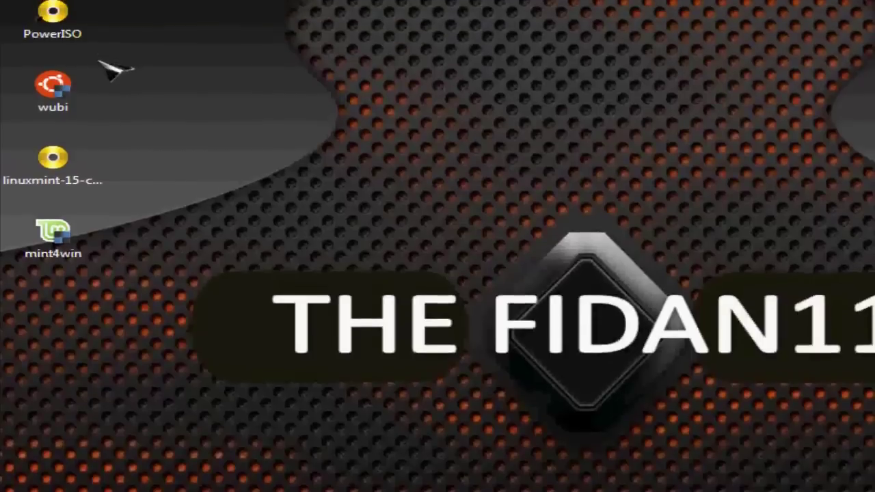
left_click(53, 8)
left_click_drag(38, 94, 40, 94)
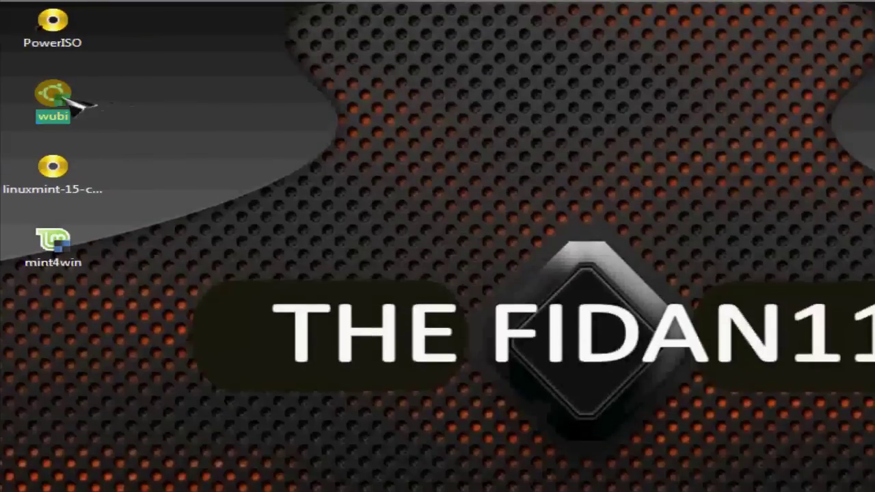
Launch the mint4win installer and choose Arabic as the installation language.
left_click(58, 241)
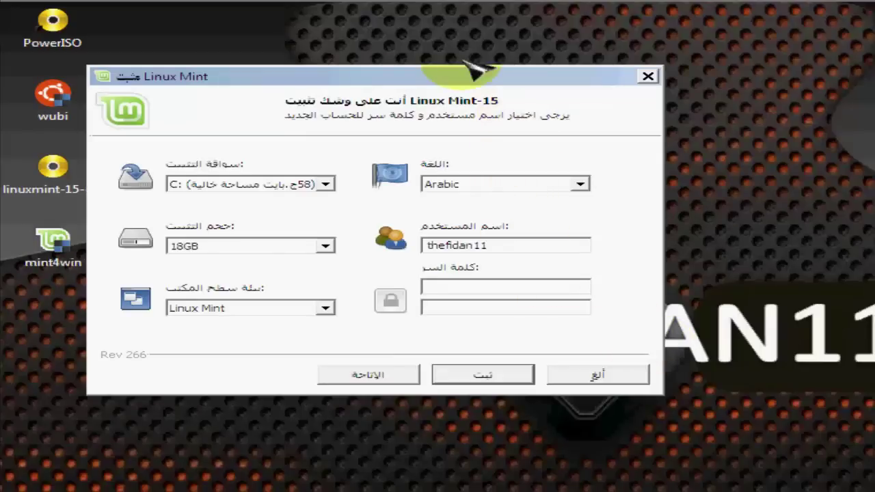
left_click(580, 185)
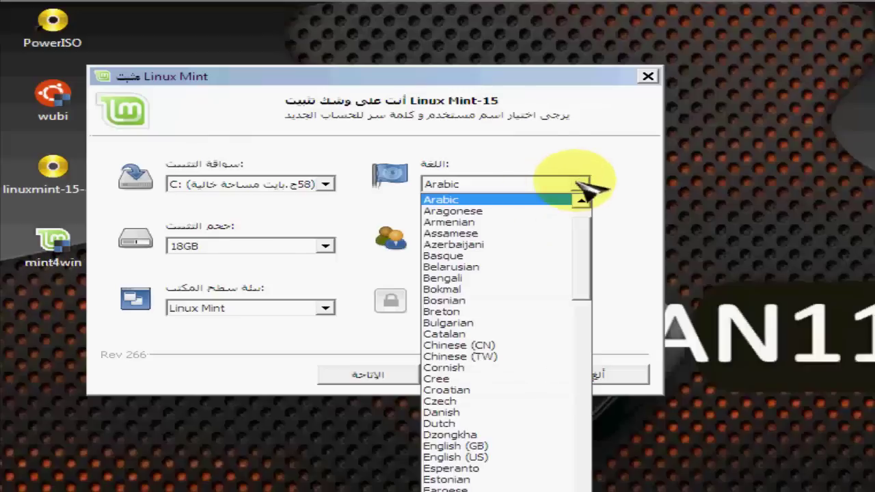
left_click(474, 200)
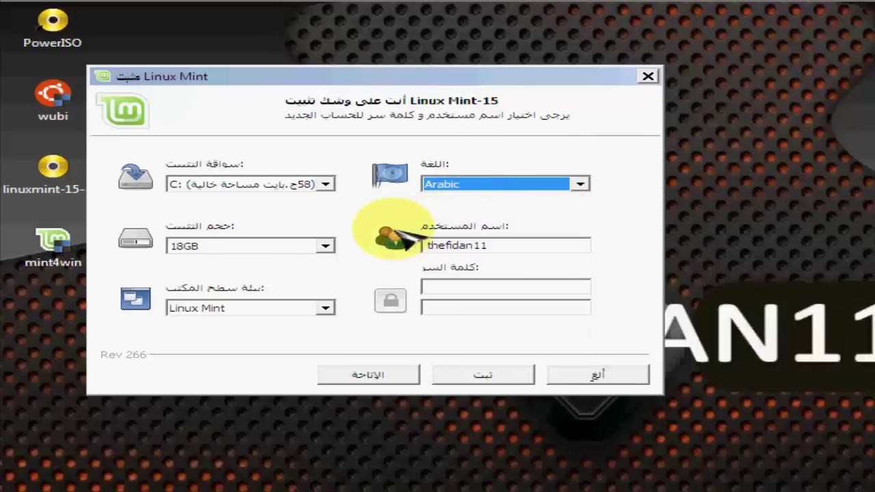
Set the Linux Mint installation drive to G: and the installation size to 30GB.
left_click(326, 184)
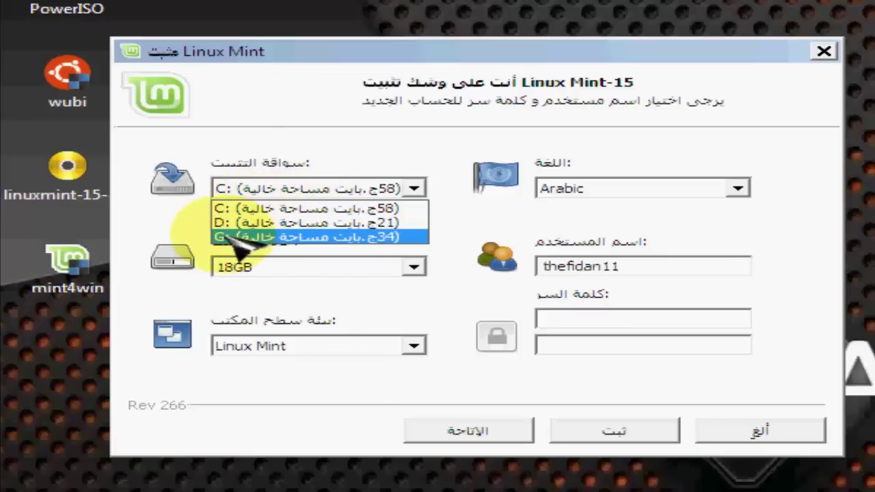
left_click(305, 239)
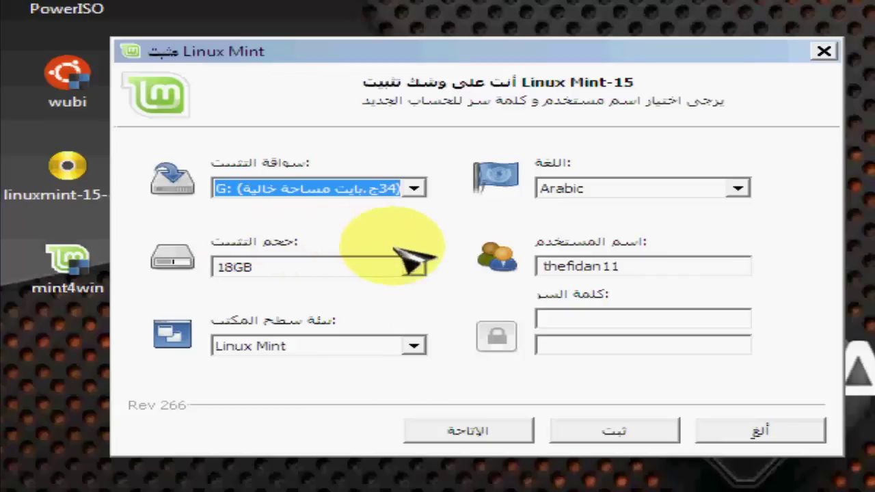
left_click(413, 268)
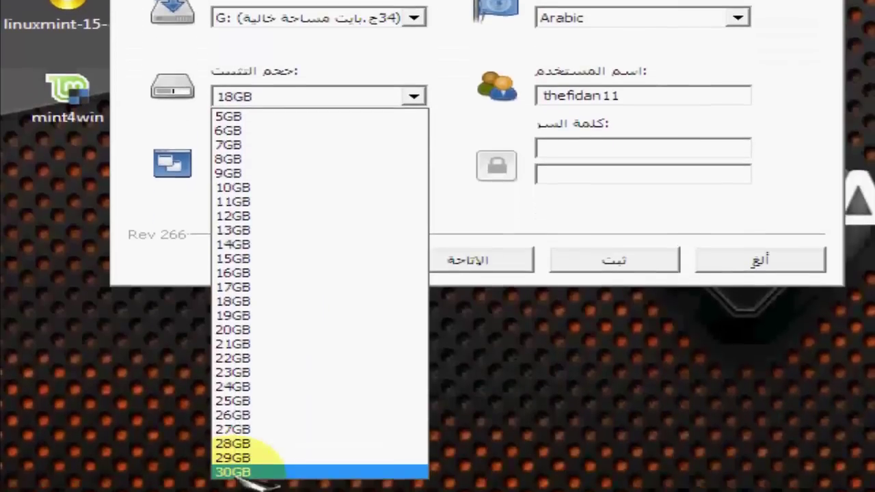
left_click(260, 469)
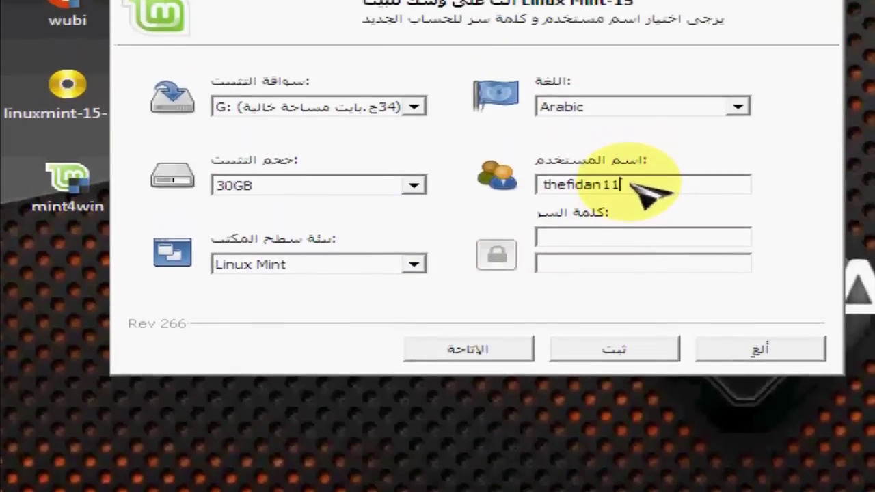
Fill in the new account's password and its confirmation, and start the Linux Mint installation.
left_click_drag(629, 95, 526, 96)
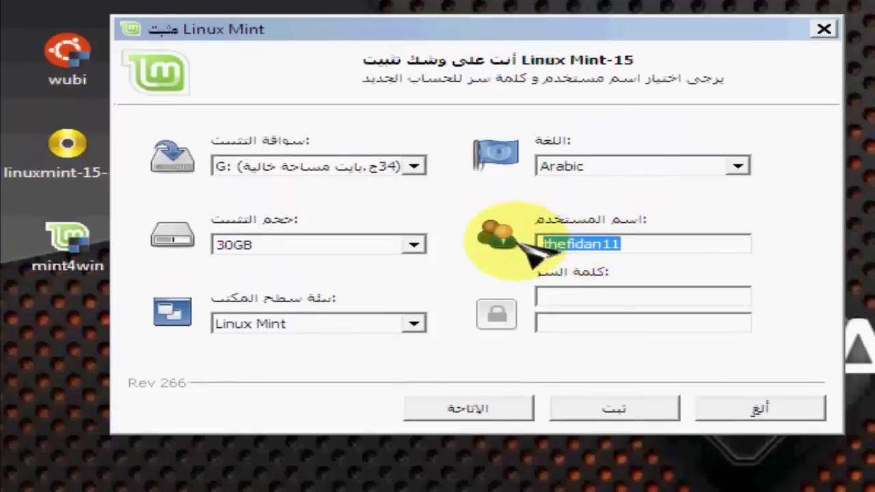
left_click(573, 297)
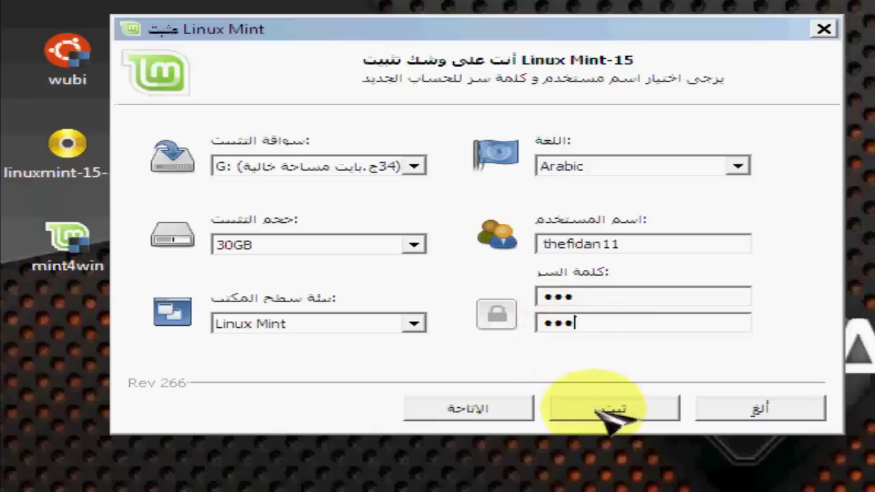
left_click(619, 408)
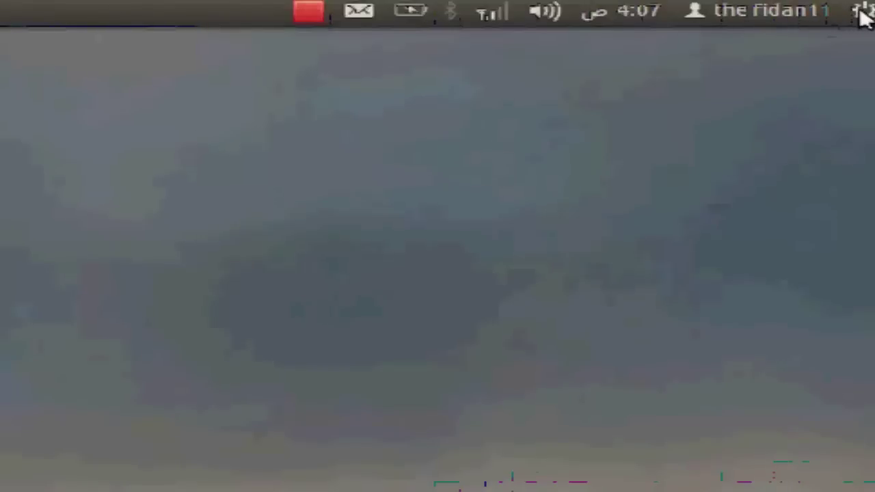
Open Ubuntu's System Settings, look at the Brightness and Lock settings, and return to the settings overview.
left_click(863, 16)
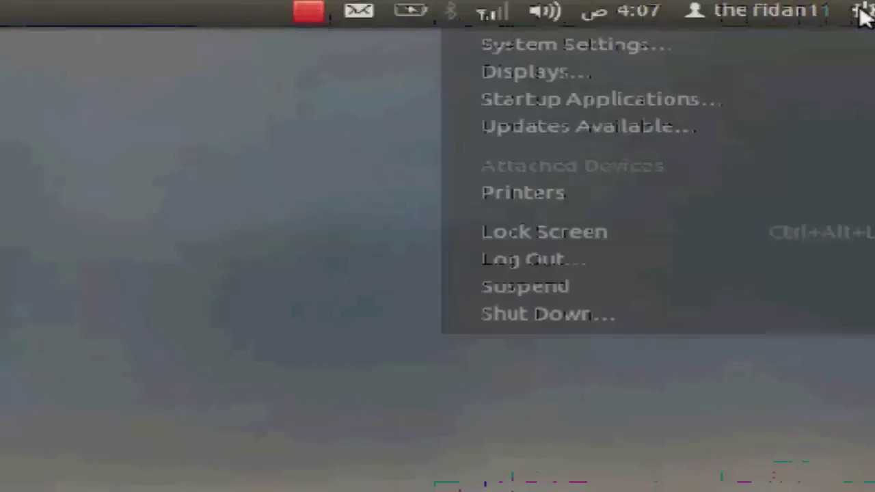
mouse_move(805, 20)
mouse_move(863, 12)
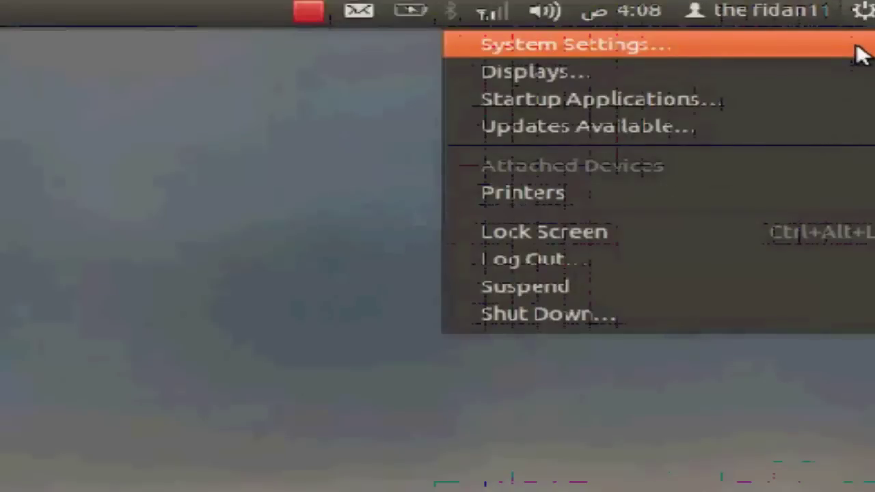
left_click(856, 53)
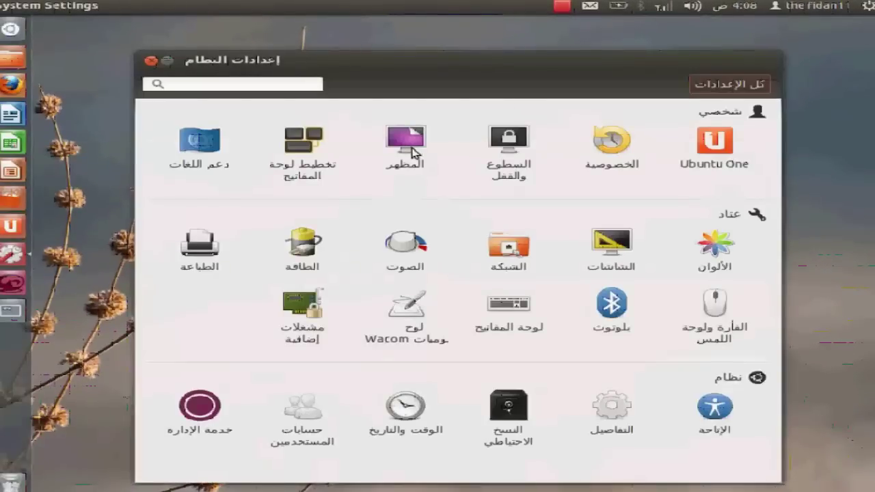
left_click(521, 140)
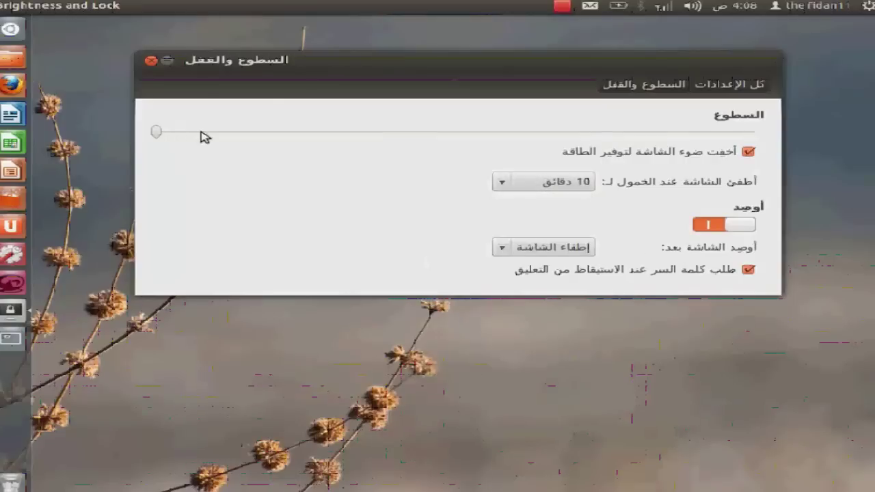
left_click(738, 86)
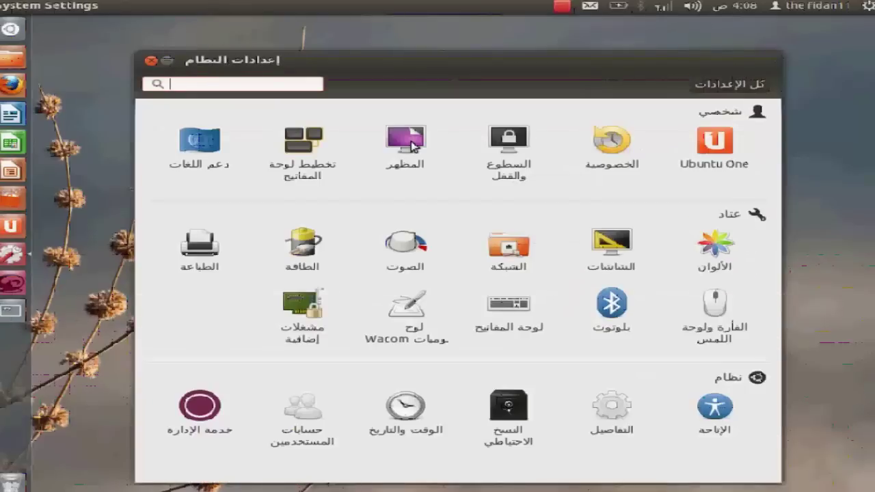
Try the Speaker Weave and London Eye From Beneath backgrounds, and set Ubuntu 12.04 Community Wallpapers as the desktop background.
left_click(410, 145)
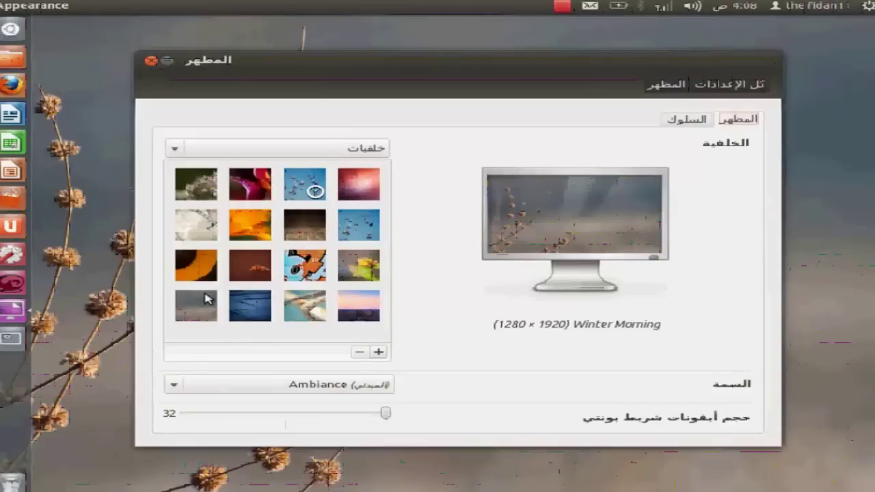
left_click(192, 305)
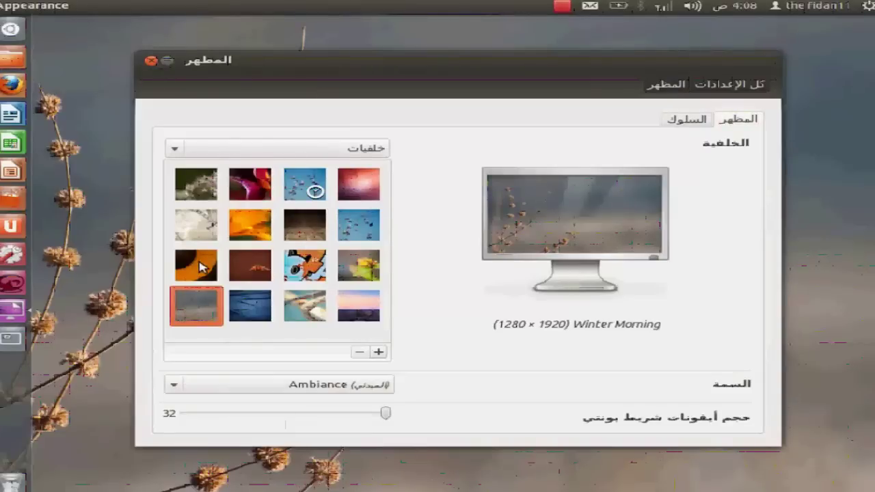
left_click(201, 268)
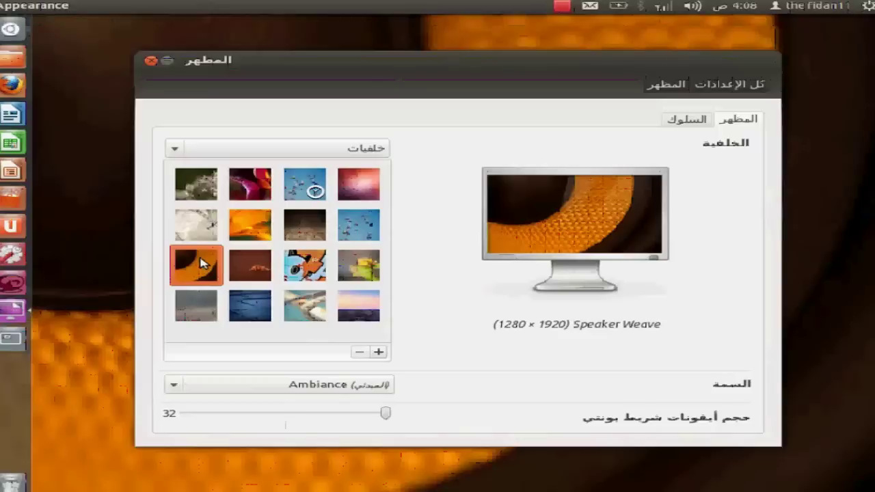
left_click(208, 219)
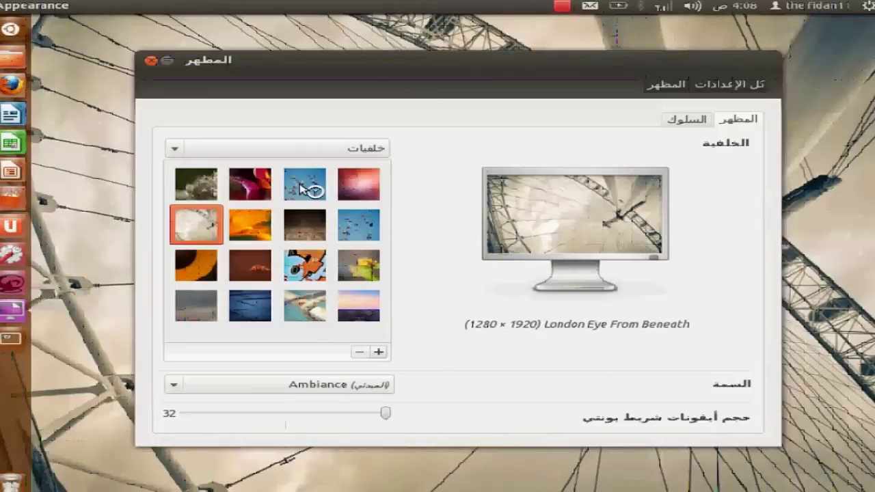
left_click(301, 188)
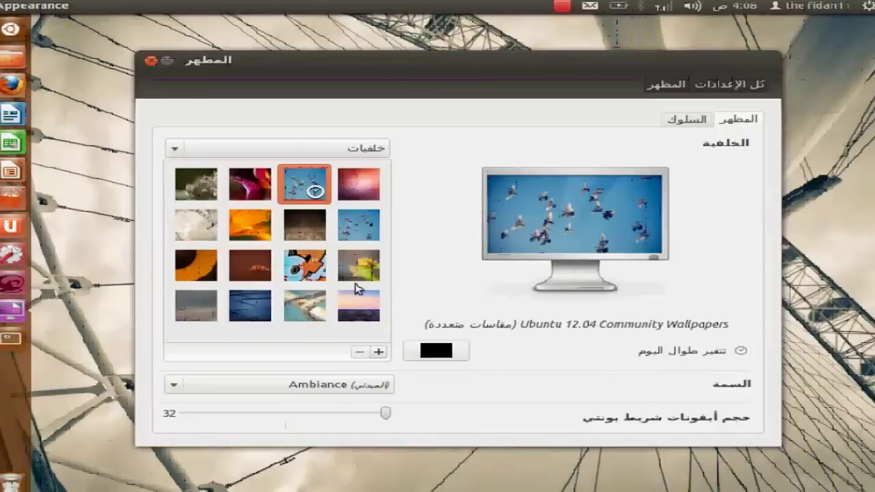
Change the desktop theme to High Contrast and close the settings window.
left_click(347, 387)
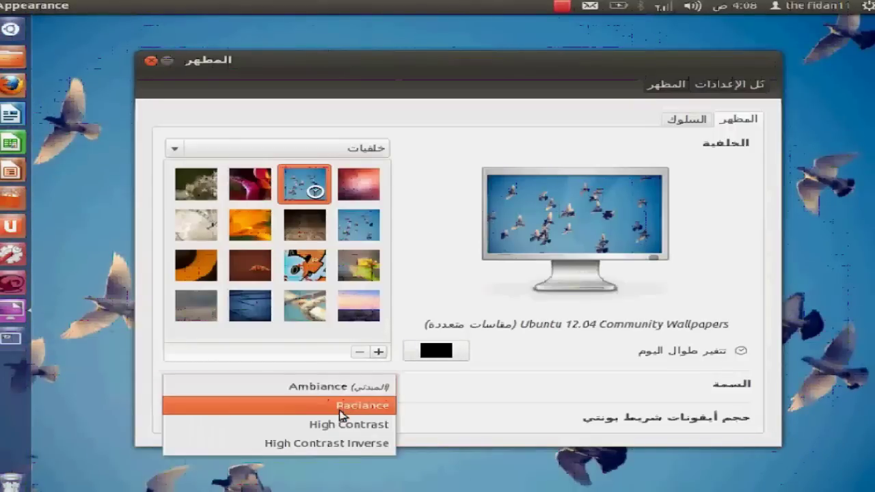
left_click(342, 409)
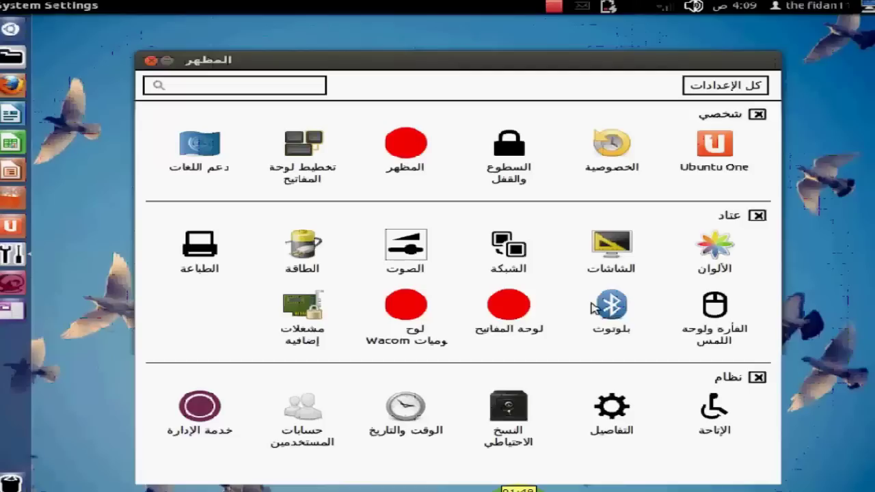
left_click(151, 62)
Switch to Firefox and look through the playlists, recent uploads and popular uploads on the YouTube channel page.
left_click(9, 87)
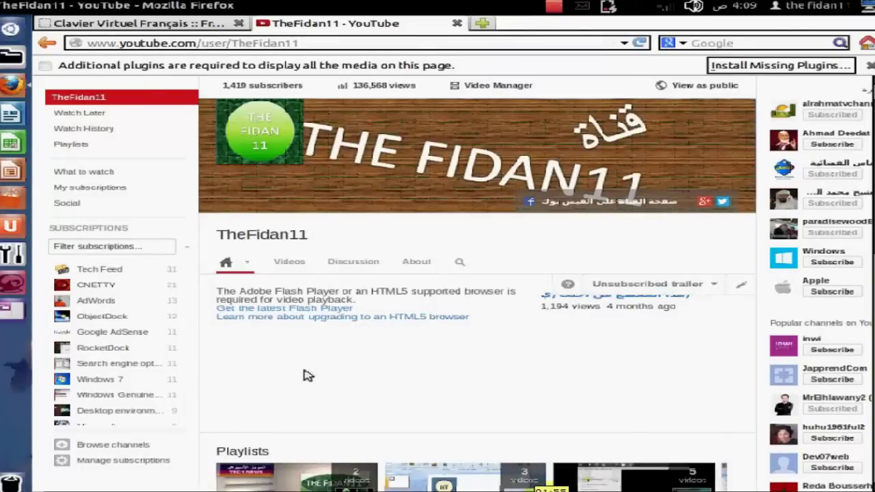
scroll(518, 352, "down", 1)
scroll(519, 352, "down", 5)
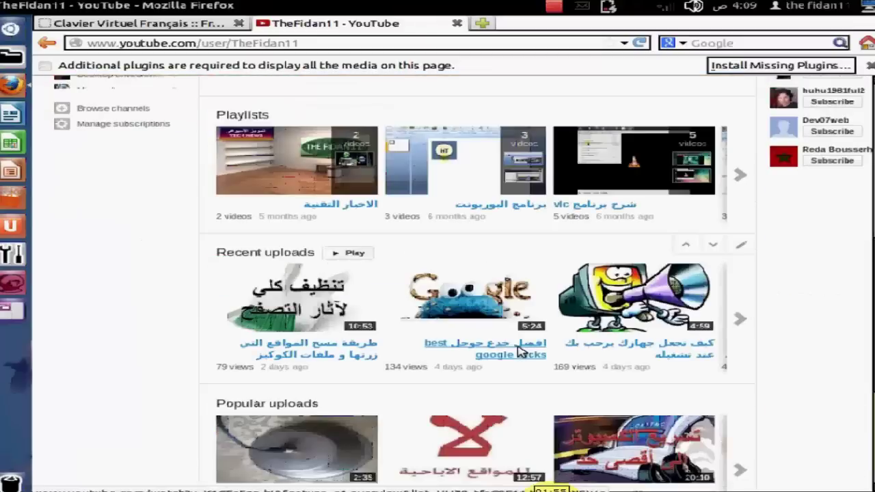
scroll(519, 351, "down", 2)
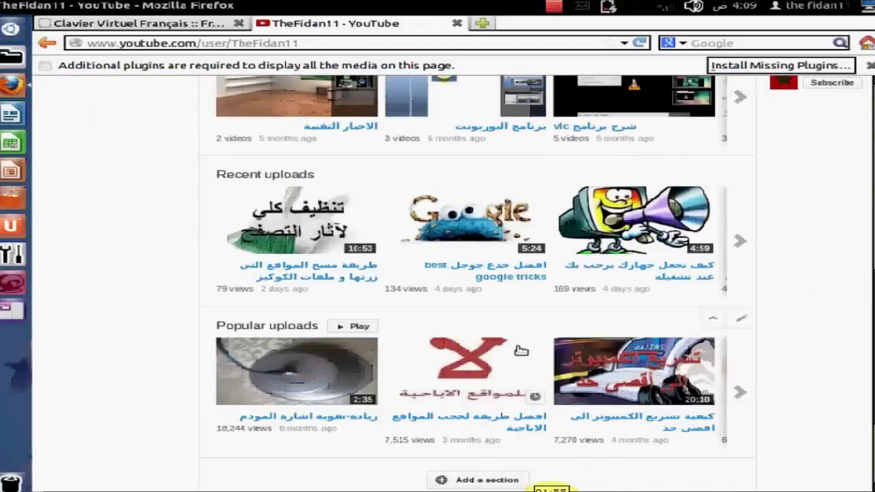
scroll(521, 351, "up", 3)
scroll(519, 351, "down", 1)
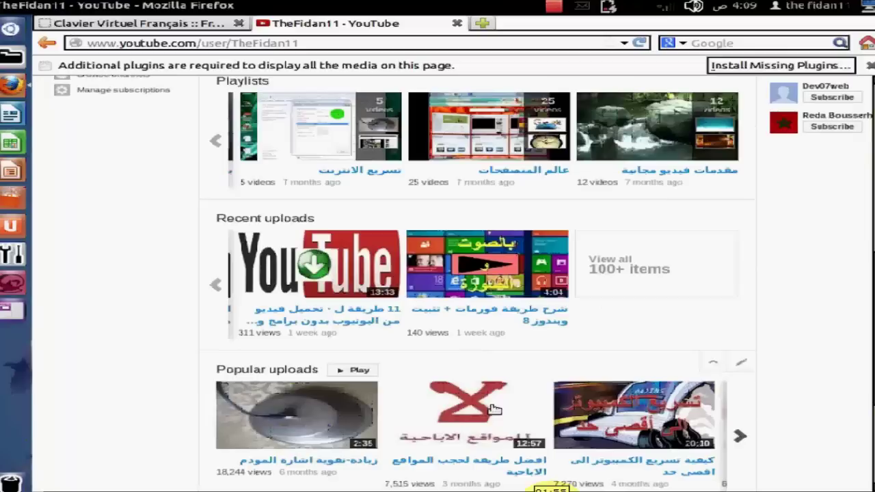
scroll(215, 122, "up", 4)
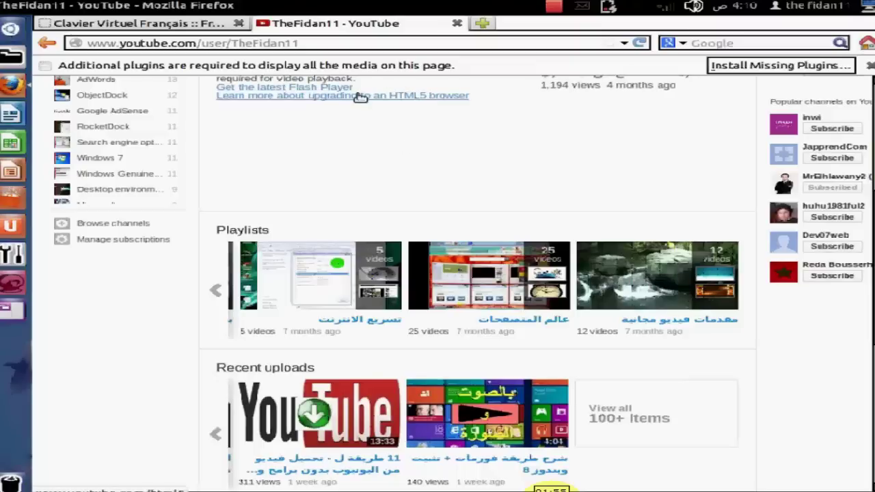
scroll(401, 147, "up", 5)
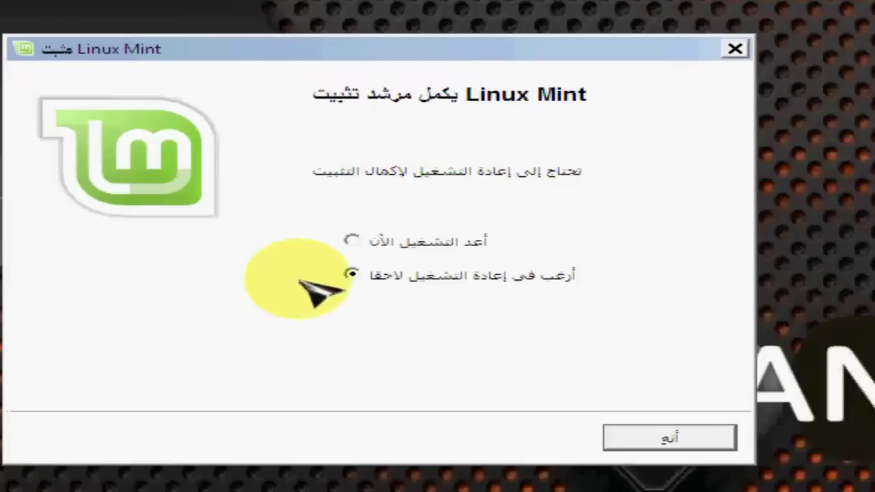
Choose to restart the computer now to complete the Linux Mint installation.
left_click(351, 241)
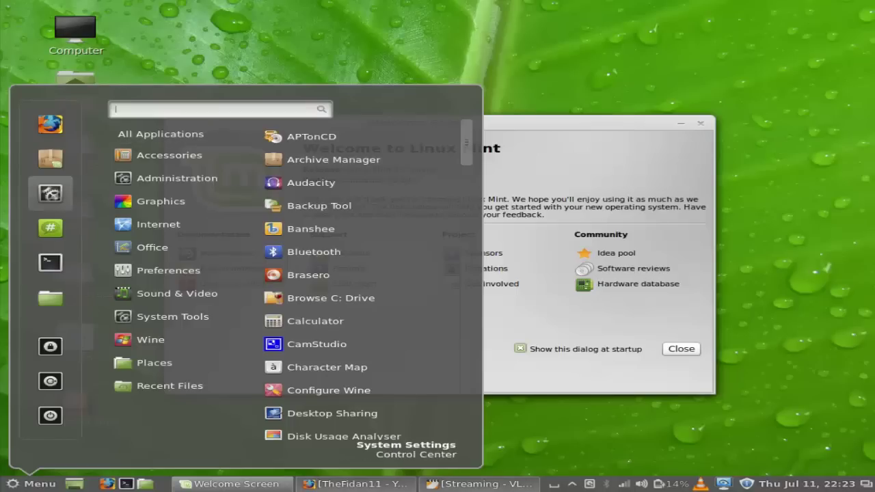
Browse the available desktop backgrounds and set the Linux Mint 15 image as the wallpaper.
key("Escape")
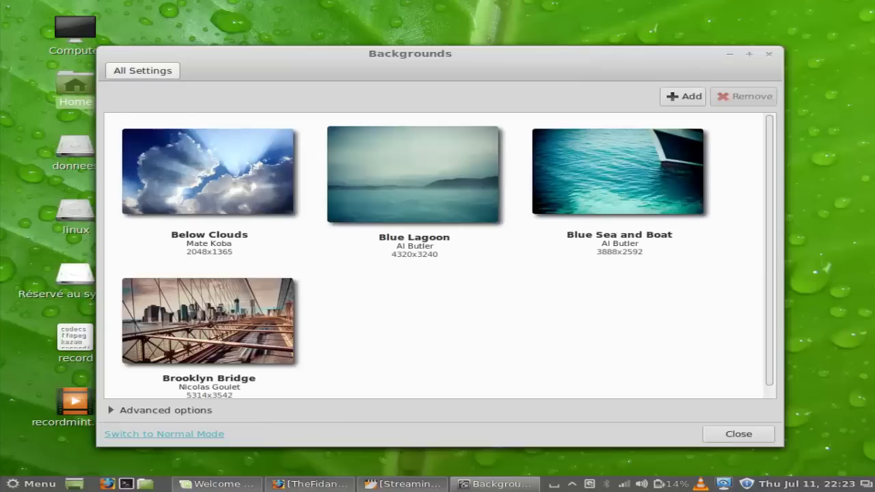
scroll(448, 257, "down", 1)
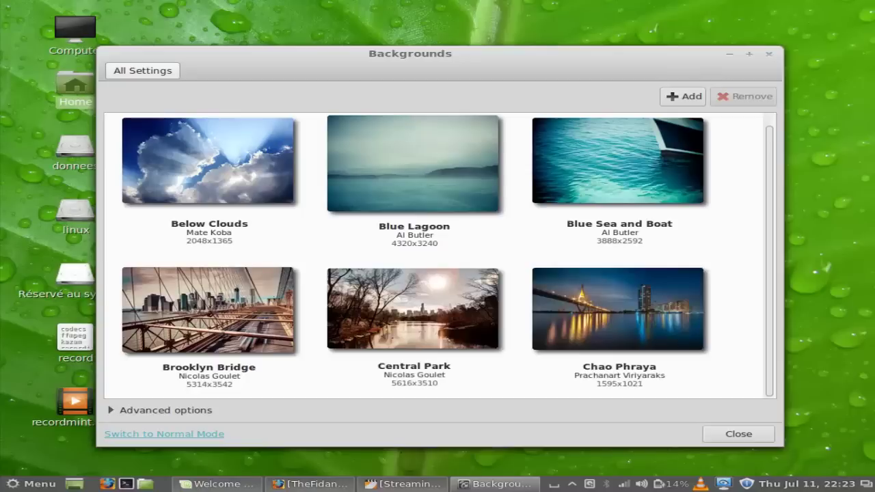
scroll(438, 254, "down", 5)
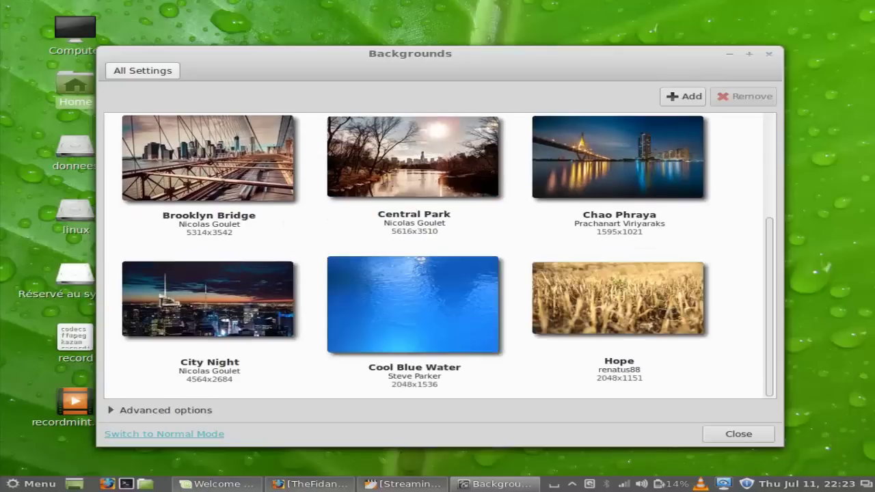
scroll(438, 254, "down", 5)
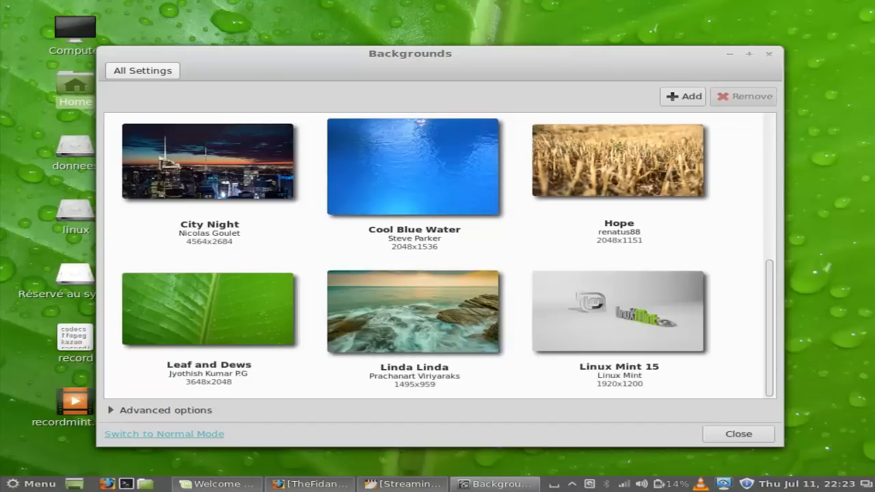
left_click(619, 311)
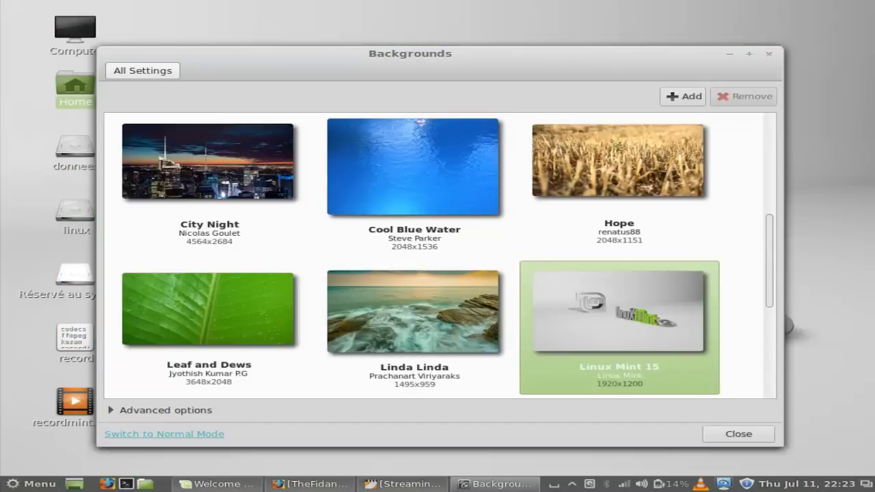
Change the desktop theme to Reality and close the settings window.
left_click(143, 70)
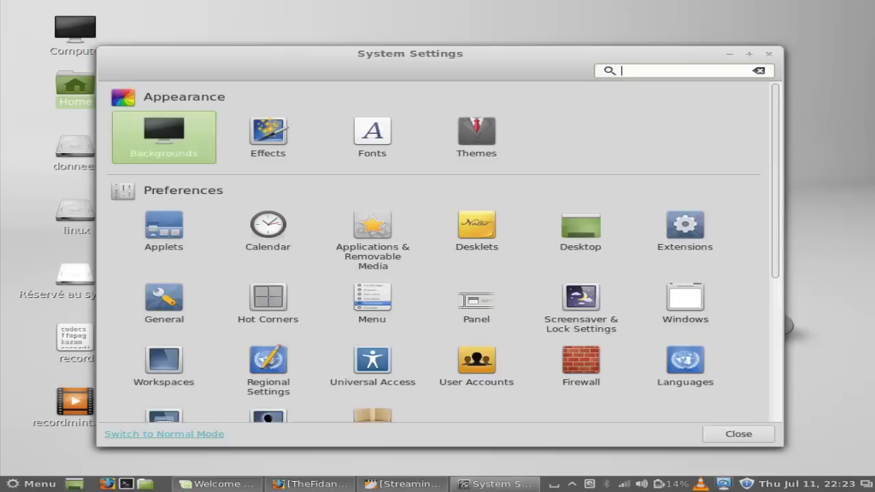
left_click(476, 137)
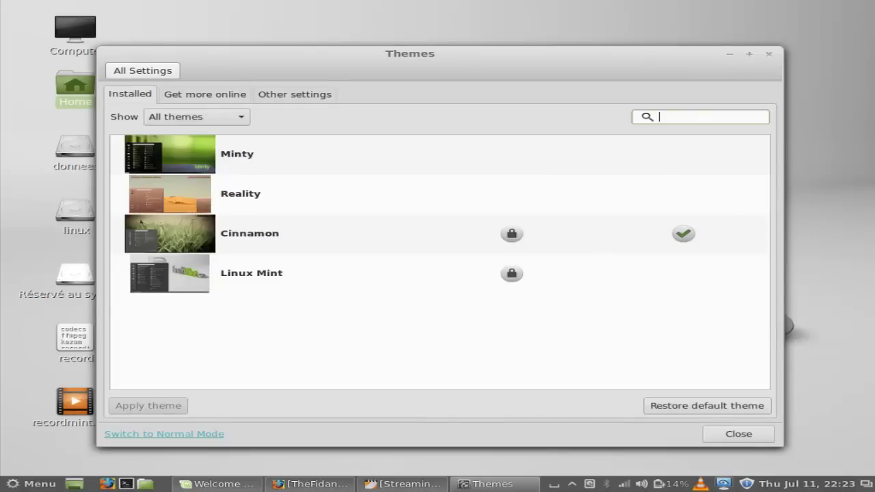
left_click(240, 194)
key("alt+F4")
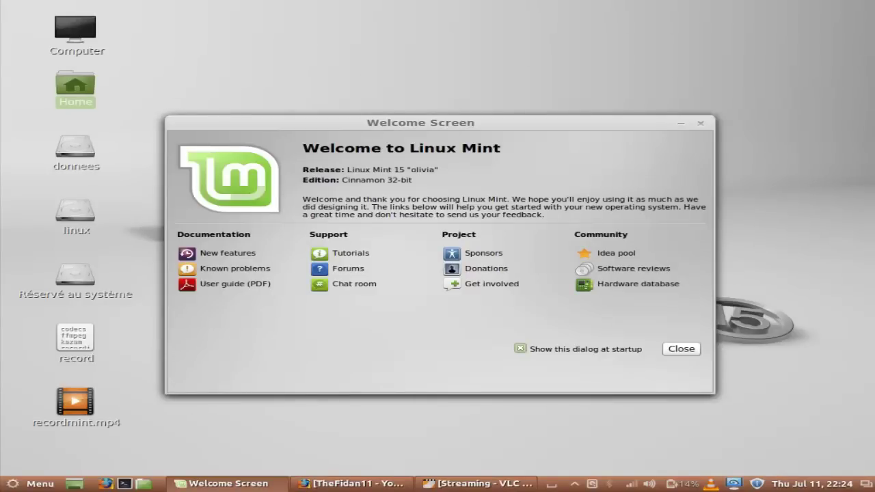
Look through the application categories of the Mint menu, including Accessories and Wine.
key("super")
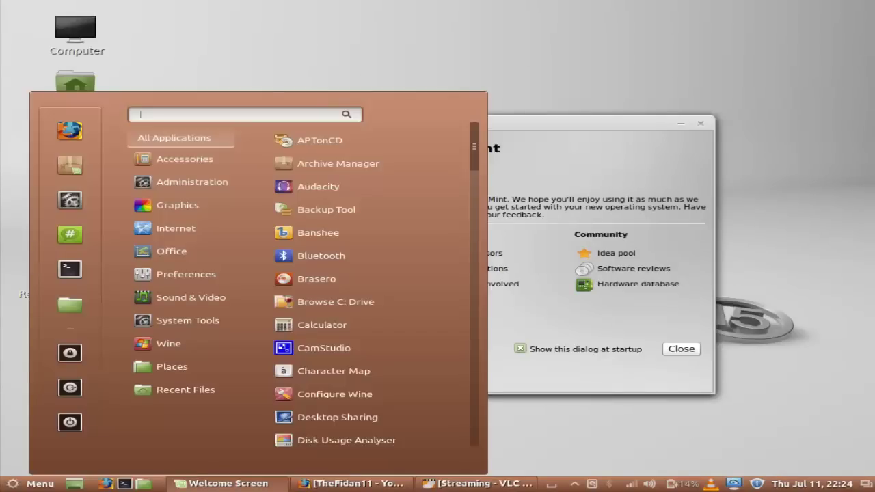
mouse_move(185, 159)
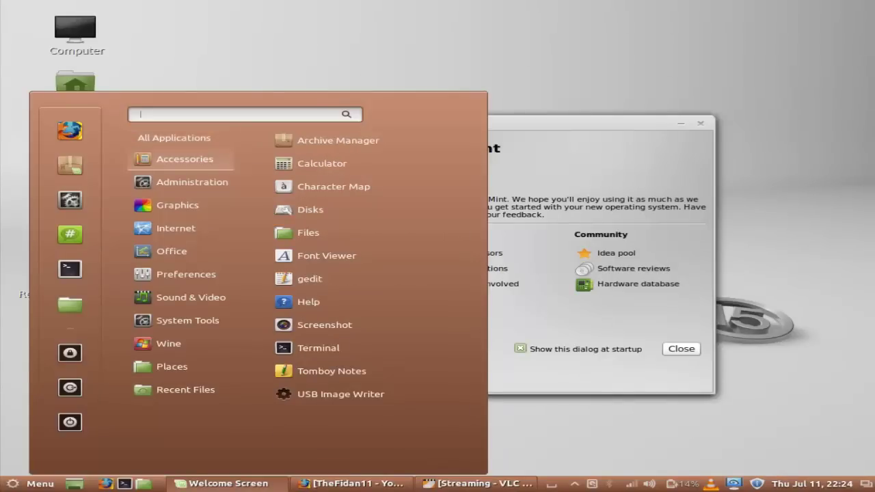
mouse_move(186, 274)
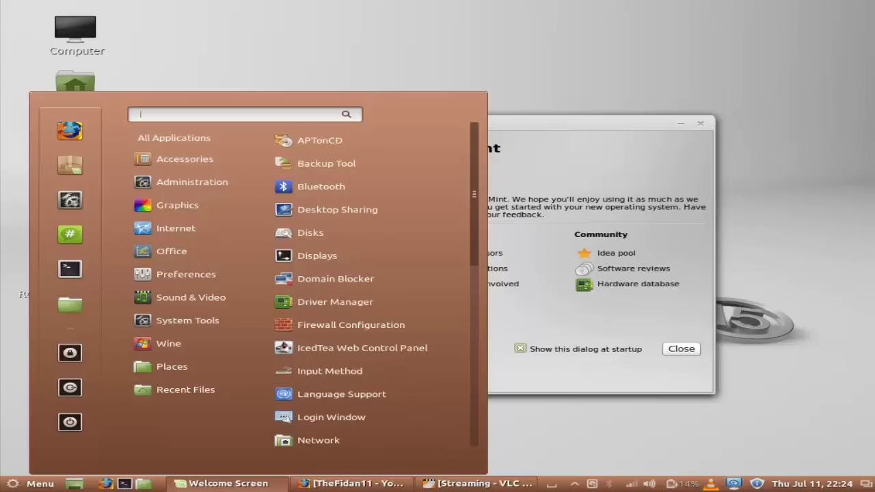
mouse_move(181, 344)
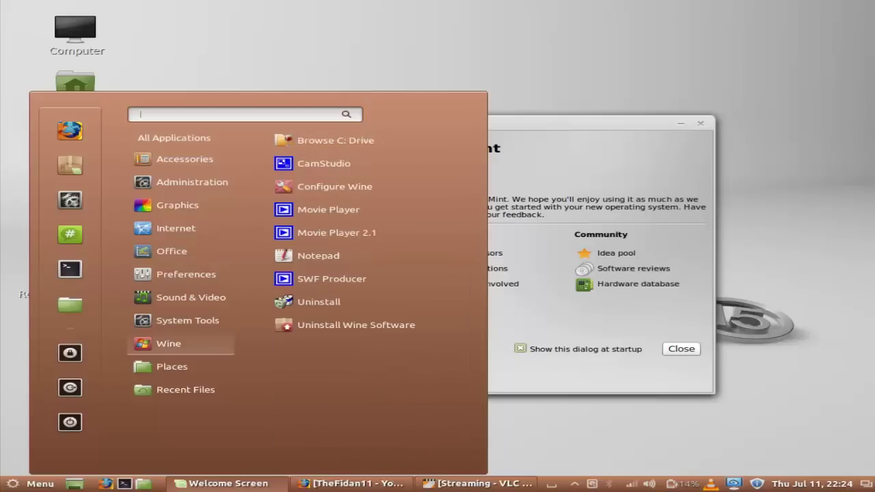
mouse_move(179, 366)
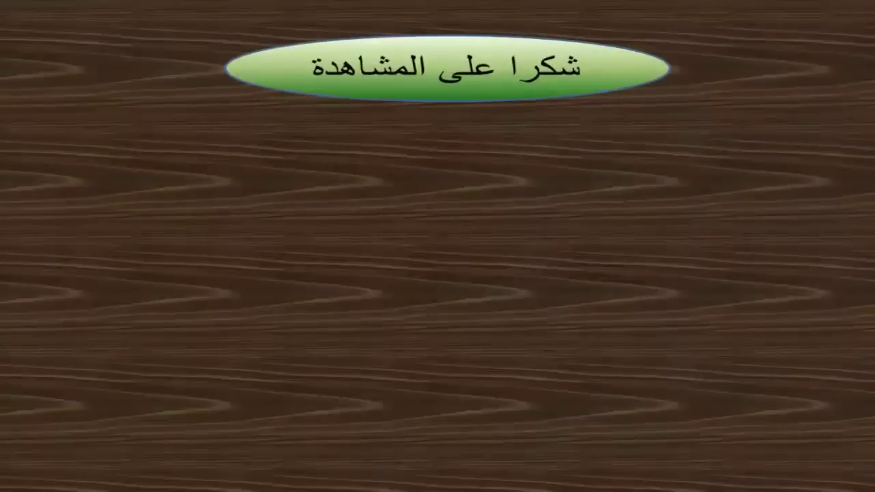